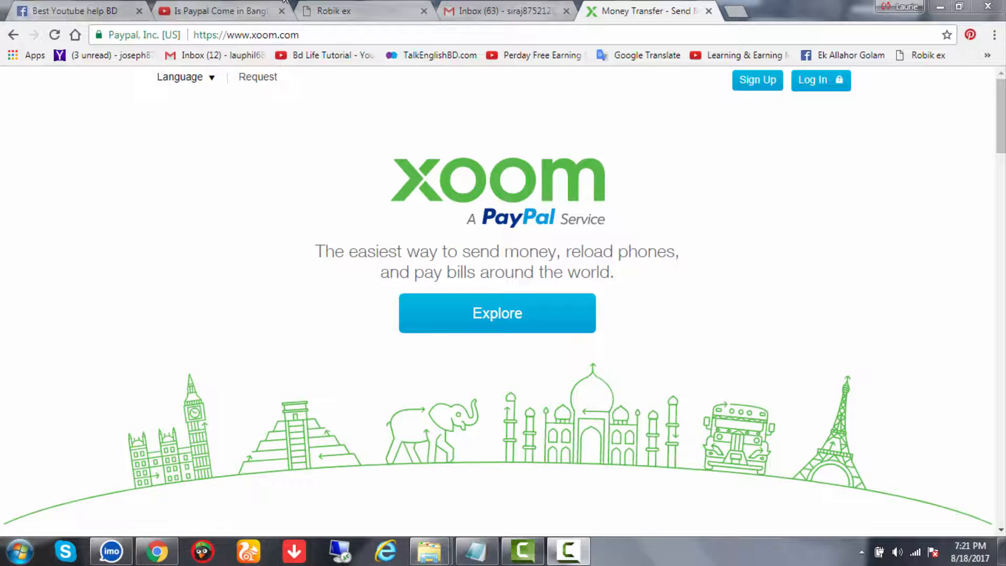
Switch to the 'Is Paypal Come in Bangladesh' YouTube video tab
{"action": "left_click", "coordinate": [208, 8]}
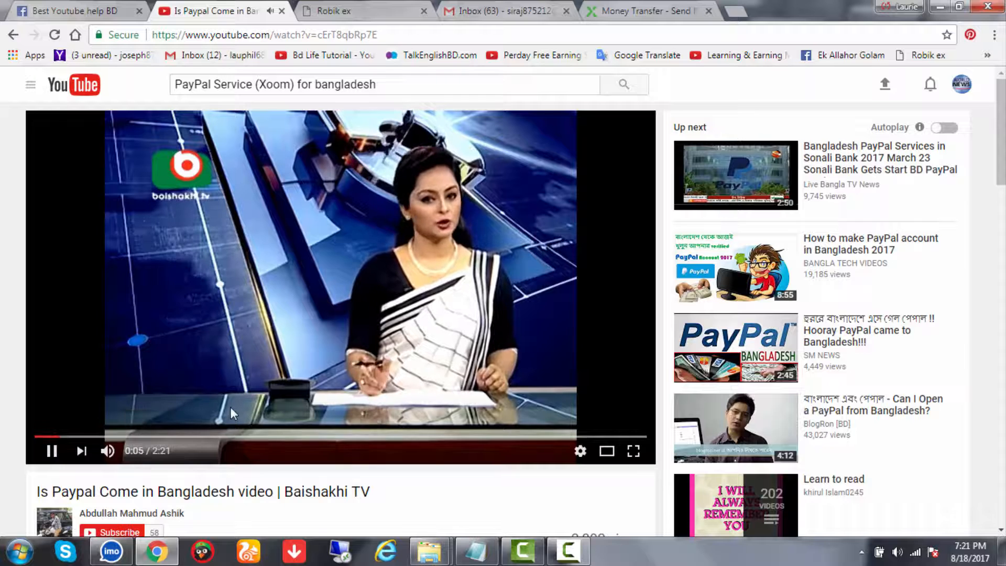
Pause the PayPal-in-Bangladesh video, close its tab, and go back to the Money Transfer - Send tab
{"action": "left_click", "coordinate": [52, 451]}
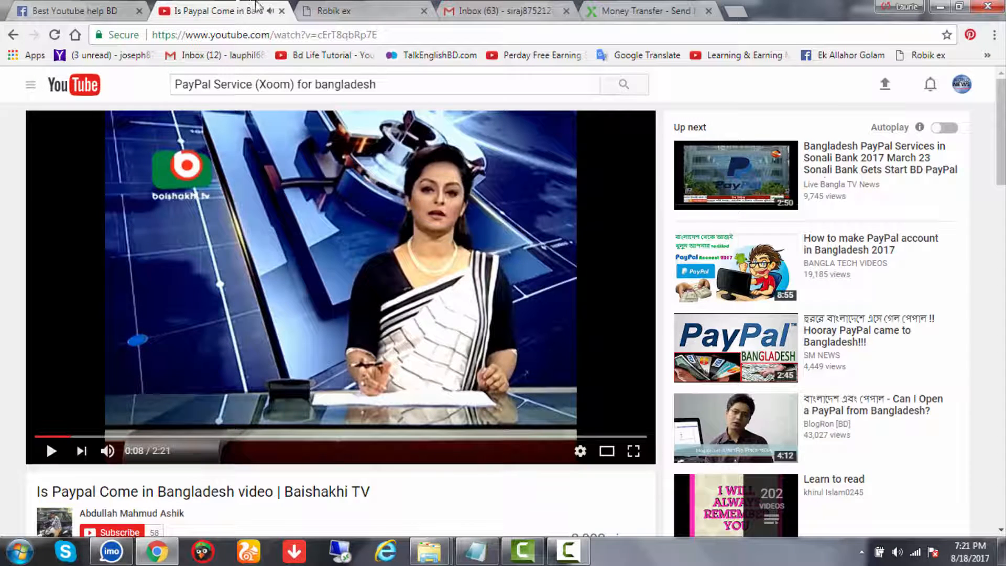
{"action": "left_click", "coordinate": [281, 10]}
{"action": "left_click", "coordinate": [539, 8]}
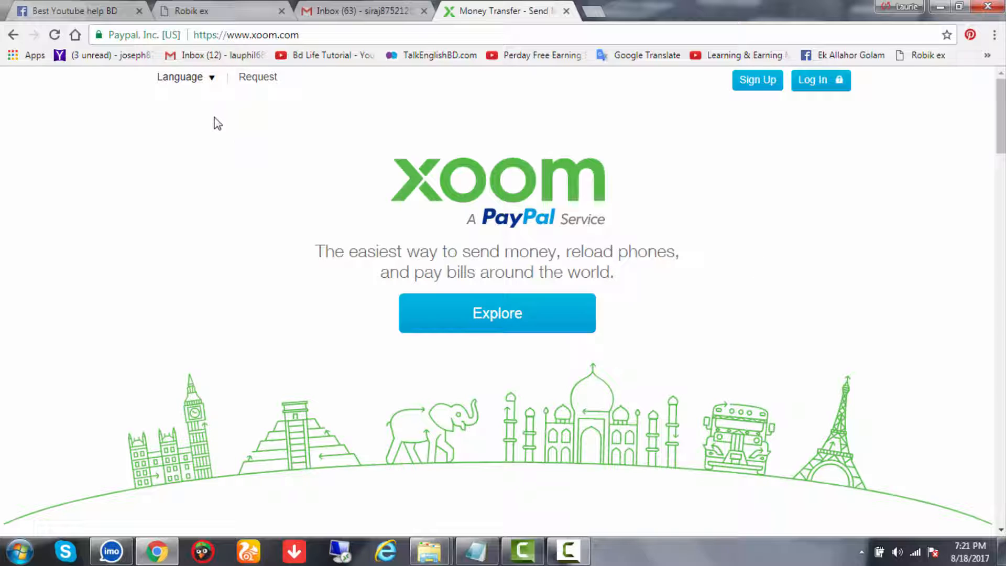
{"action": "left_click_drag", "start_coordinate": [370, 146], "coordinate": [671, 293]}
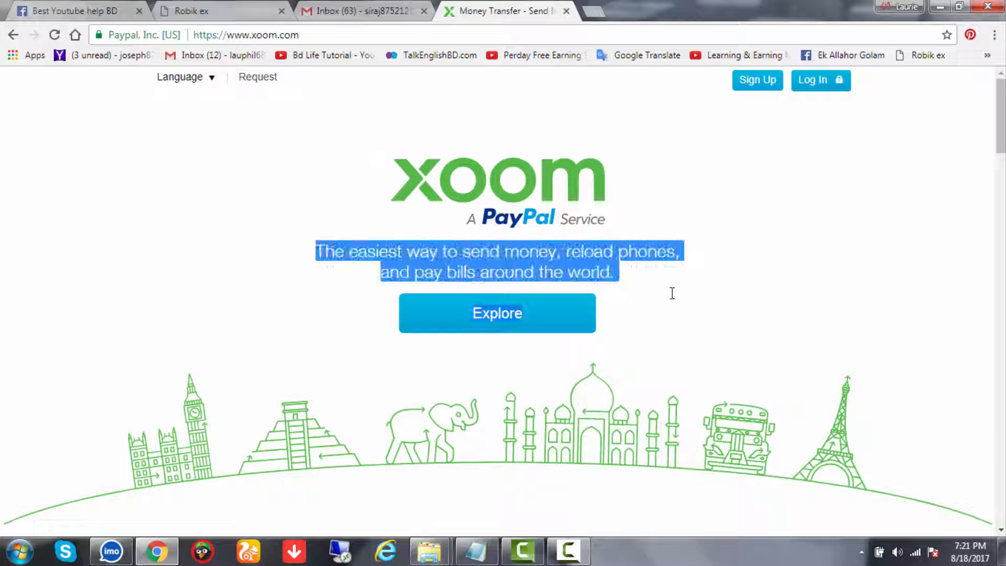
{"action": "left_click", "coordinate": [666, 293]}
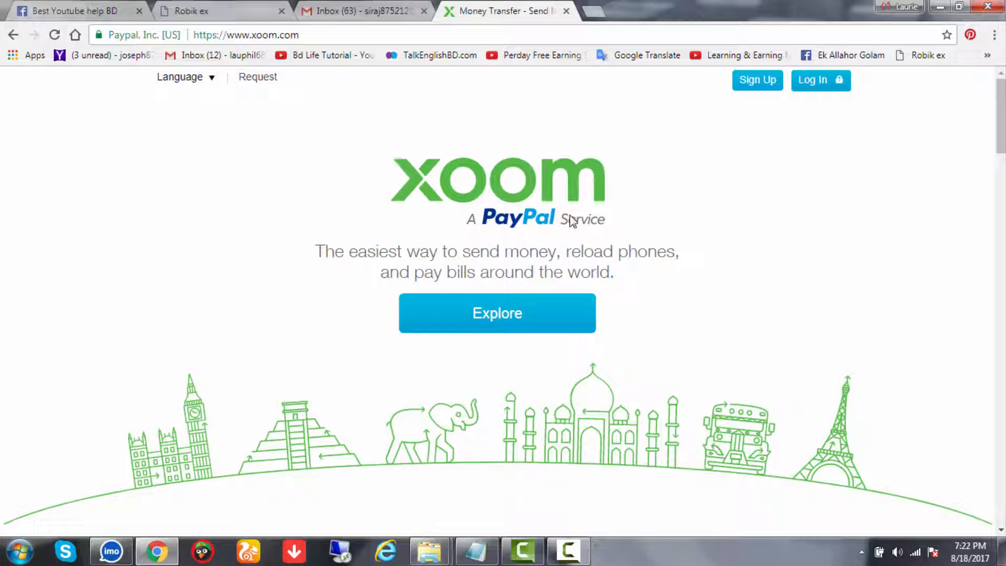
{"action": "left_click_drag", "start_coordinate": [557, 252], "coordinate": [638, 250]}
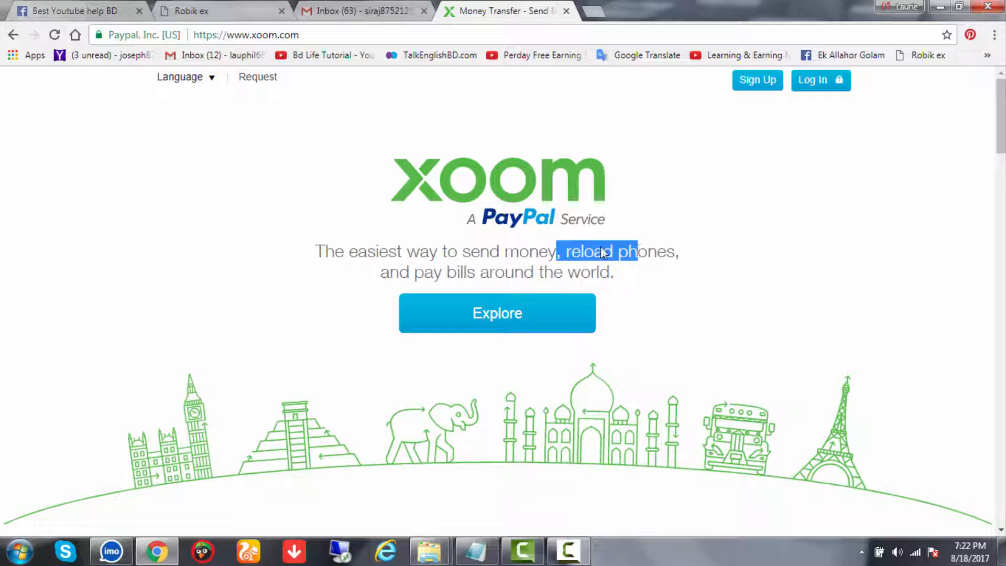
{"action": "left_click", "coordinate": [563, 255]}
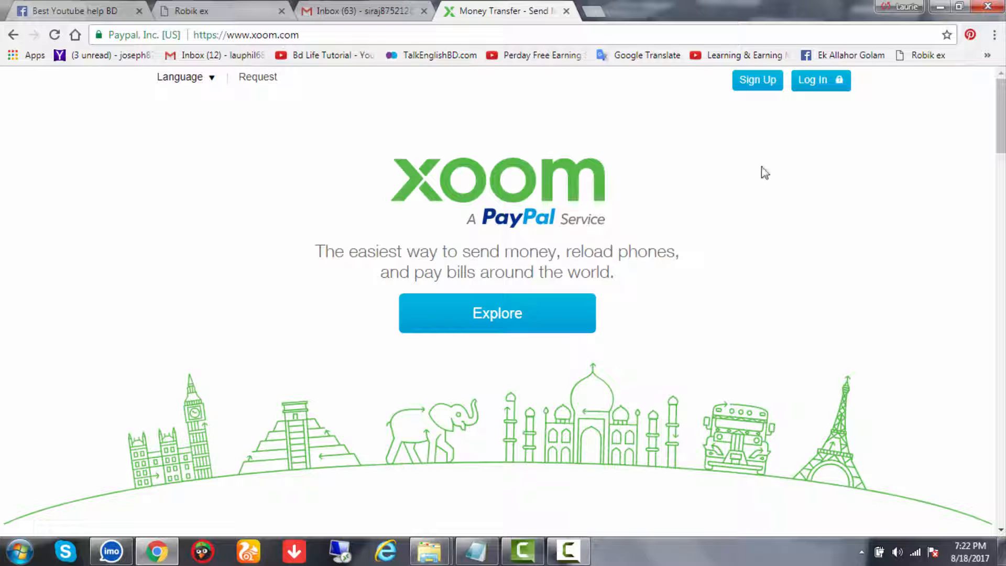
{"action": "scroll", "coordinate": [616, 303], "scroll_direction": "down", "scroll_amount": 5}
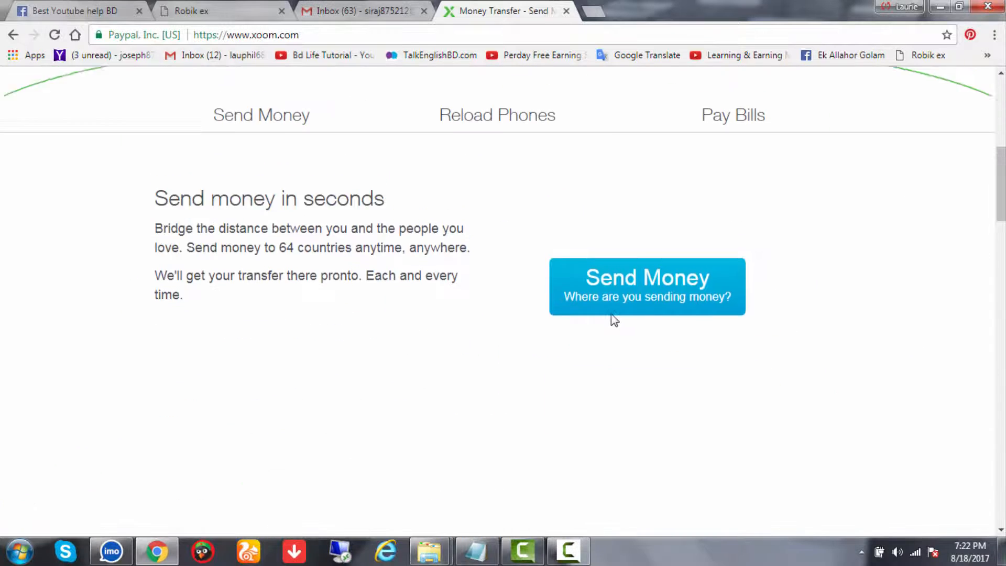
{"action": "scroll", "coordinate": [610, 304], "scroll_direction": "up", "scroll_amount": 5}
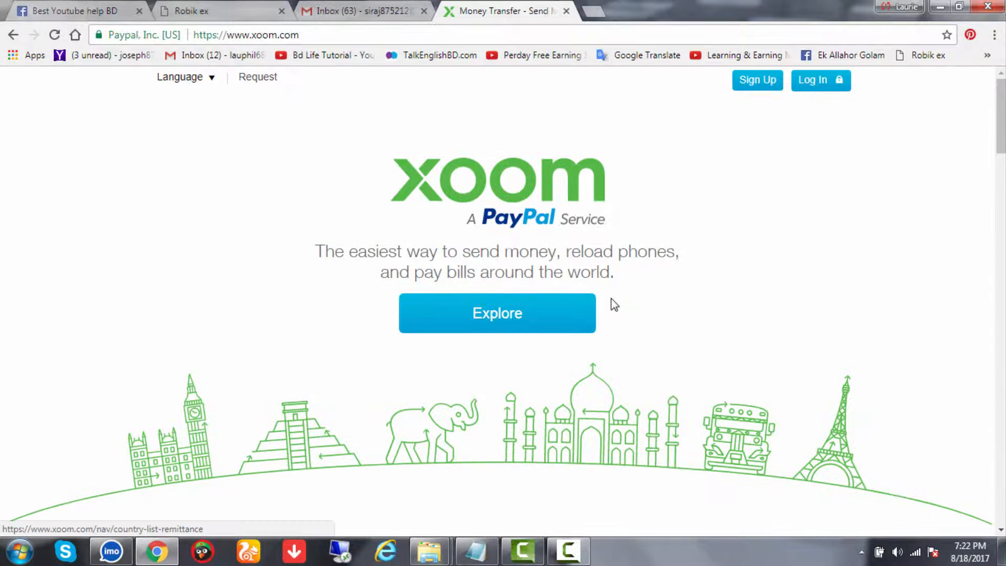
Open Xoom's Sign up page and bring up the Notepad with the sign-up details
{"action": "left_click", "coordinate": [767, 81]}
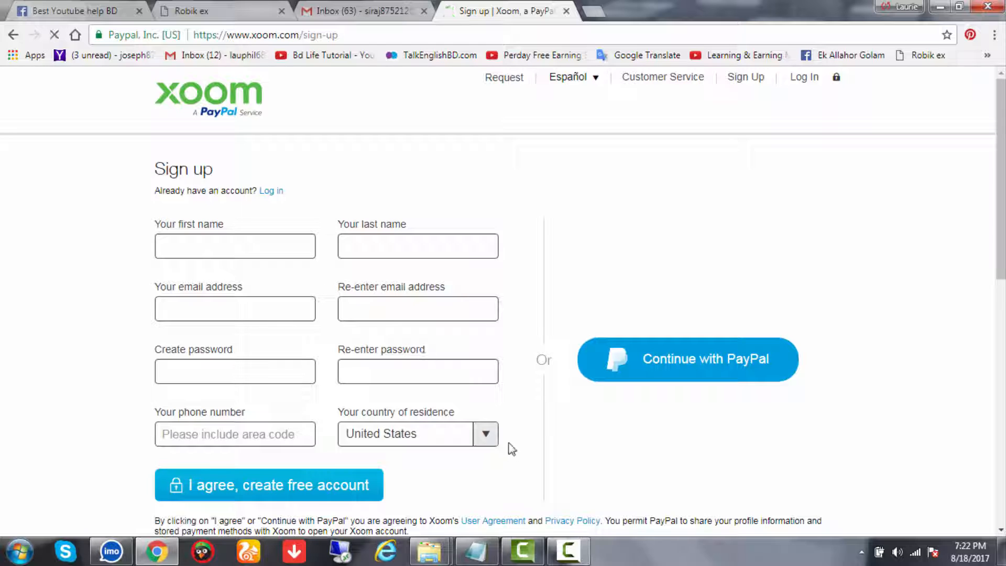
{"action": "scroll", "coordinate": [484, 462], "scroll_direction": "down", "scroll_amount": 3}
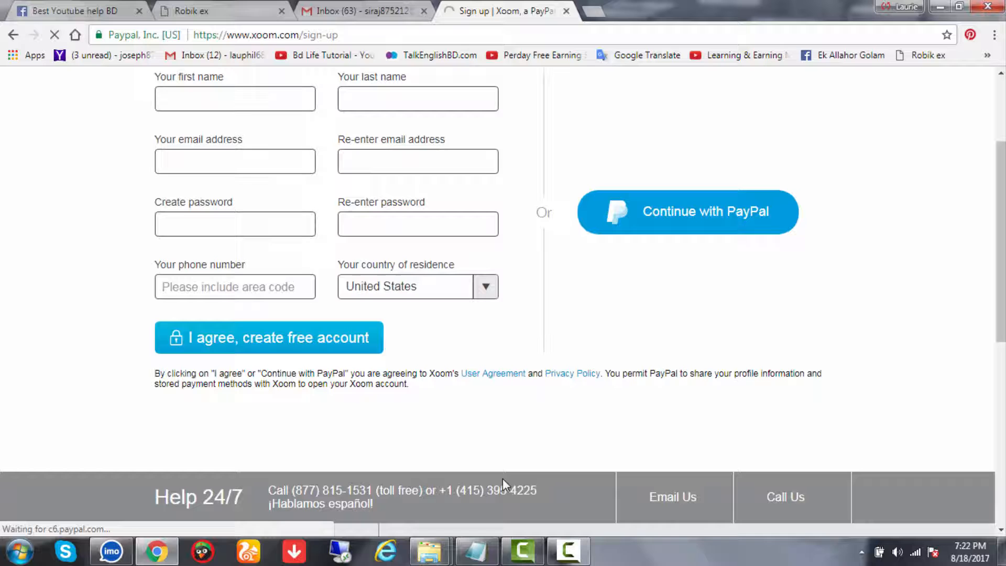
{"action": "left_click", "coordinate": [475, 551]}
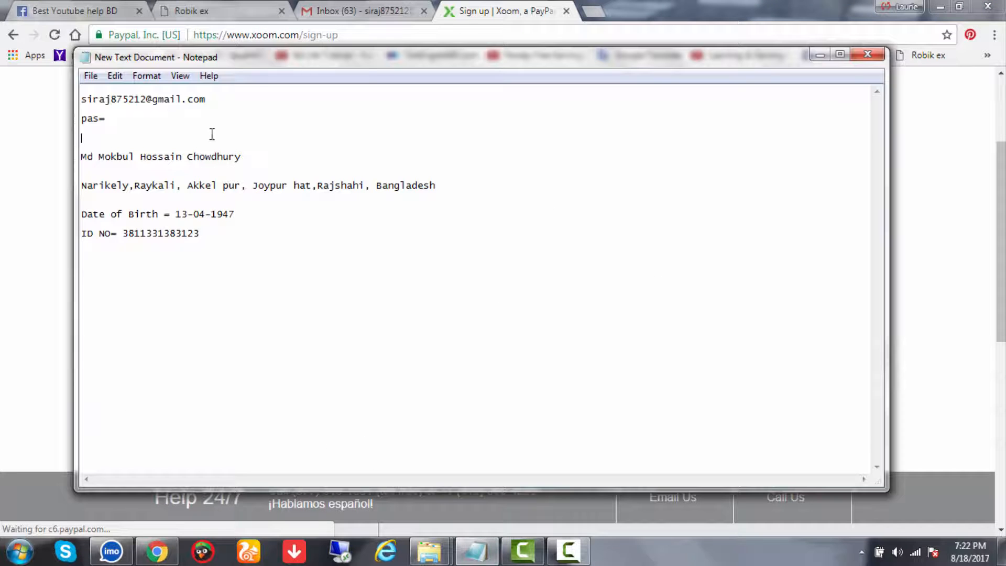
Paste the name from Notepad into First name, moving the surname into Last name
{"action": "left_click_drag", "start_coordinate": [248, 158], "coordinate": [192, 143]}
{"action": "key", "text": "ctrl+c"}
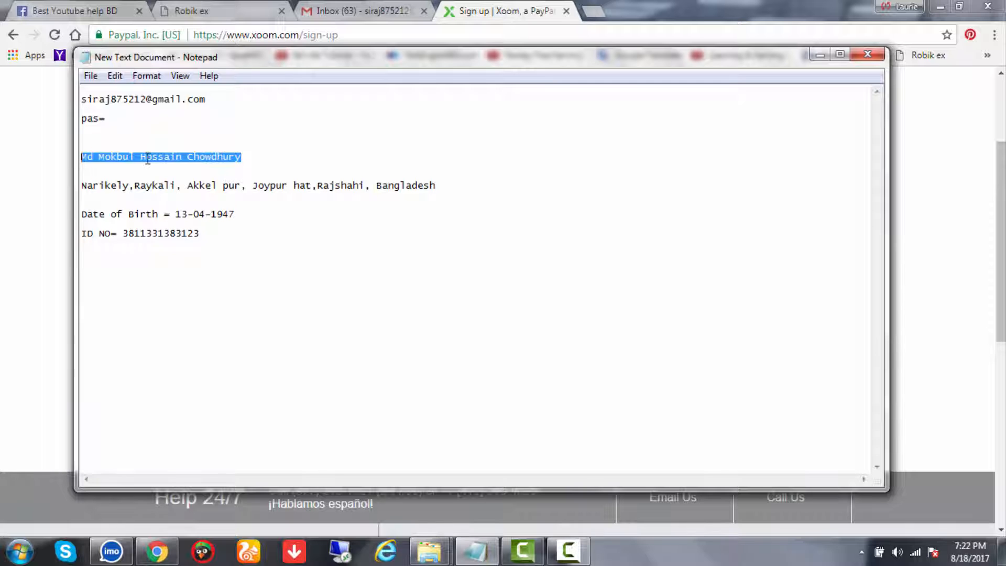
{"action": "left_click", "coordinate": [483, 7]}
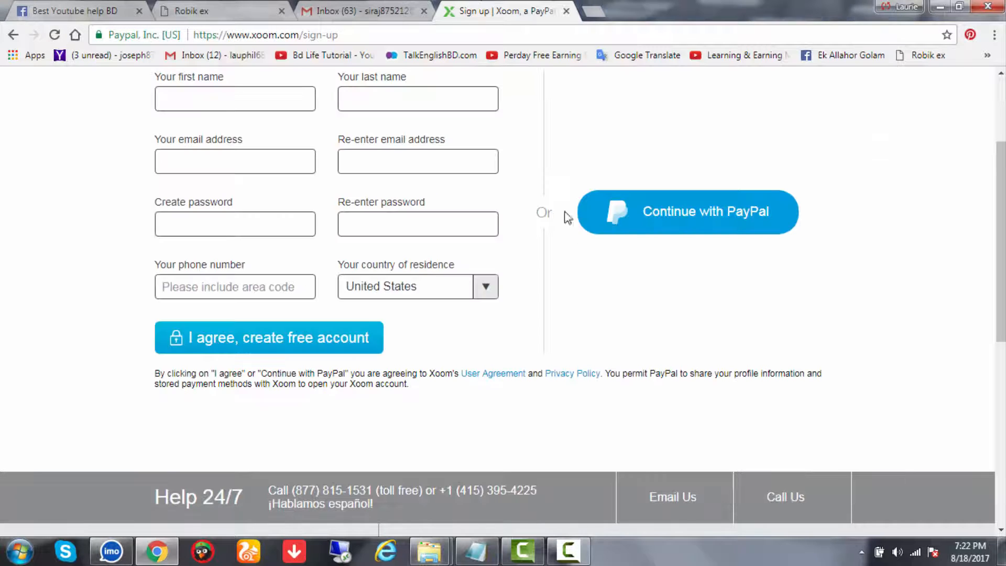
{"action": "scroll", "coordinate": [409, 196], "scroll_direction": "up", "scroll_amount": 3}
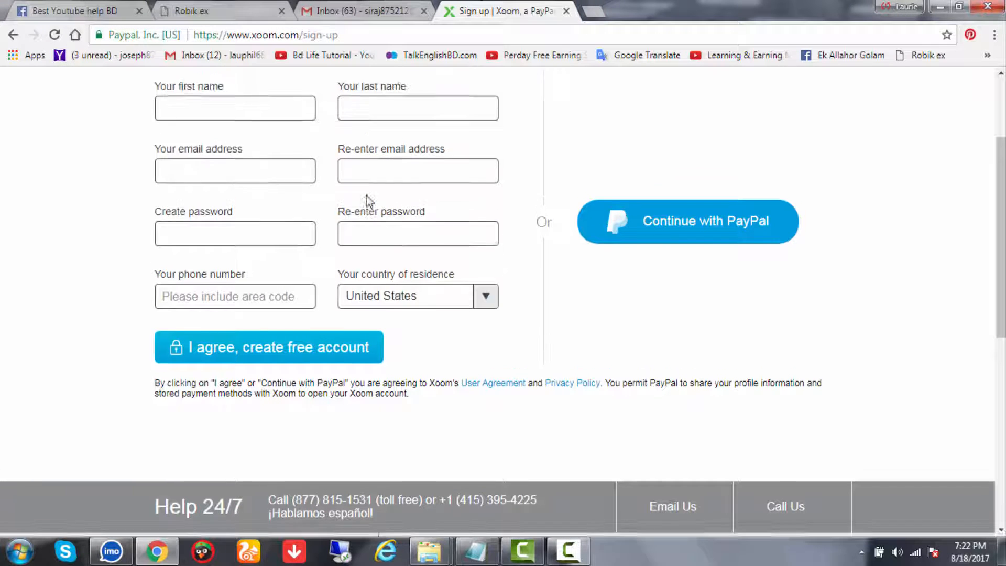
{"action": "left_click", "coordinate": [247, 171]}
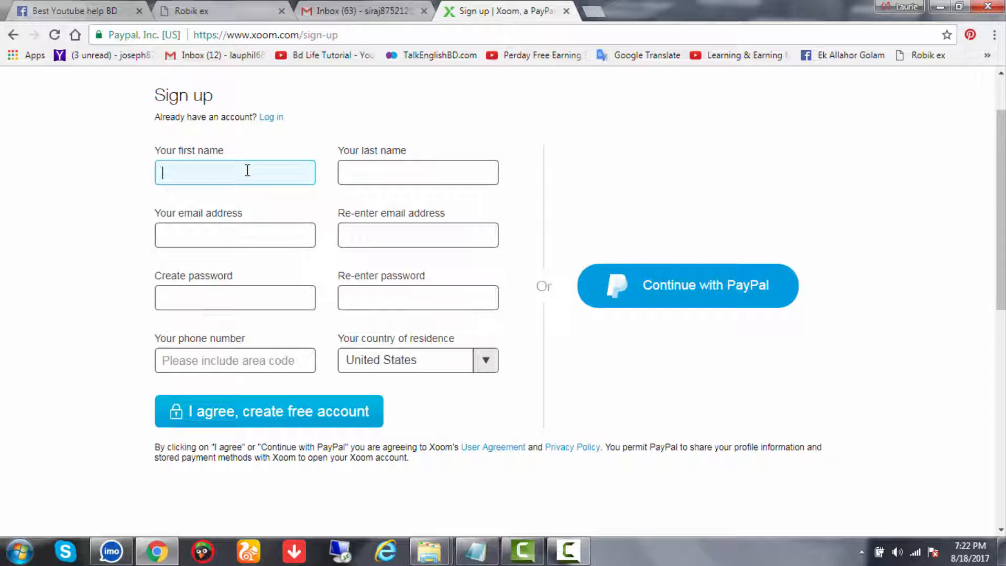
{"action": "key", "text": "ctrl+v"}
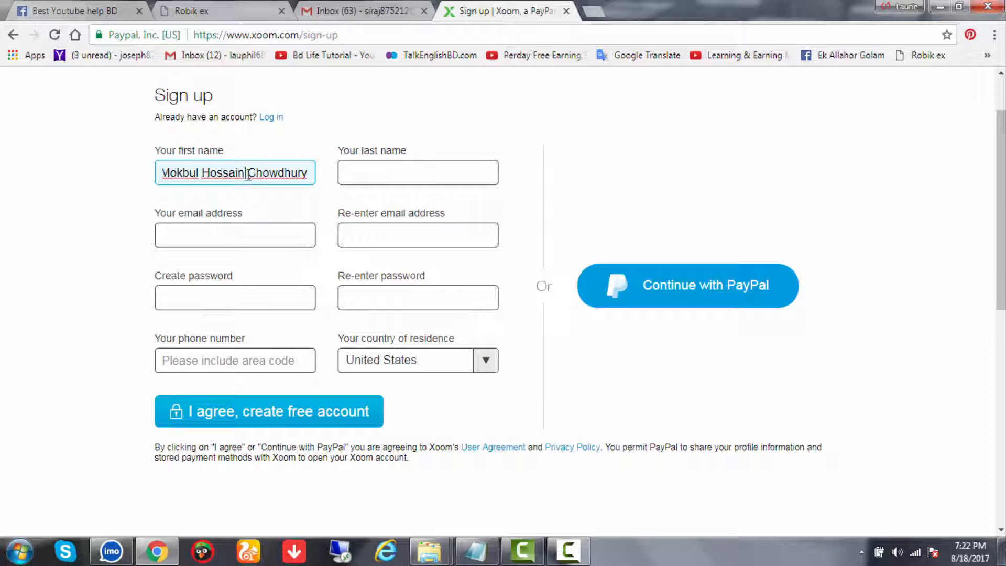
{"action": "left_click_drag", "start_coordinate": [248, 172], "coordinate": [314, 177]}
{"action": "key", "text": "ctrl+c"}
{"action": "key", "text": "BackSpace"}
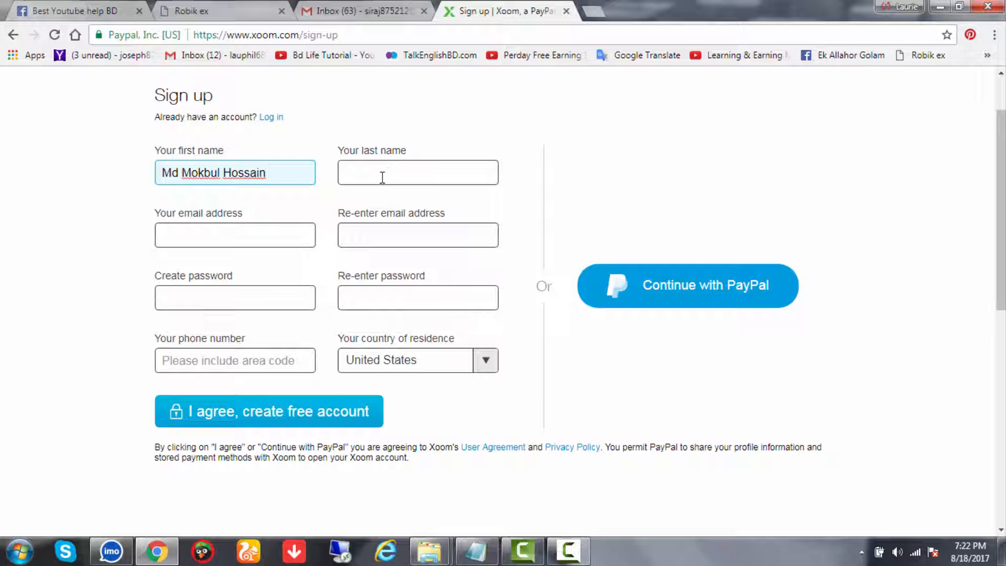
{"action": "left_click", "coordinate": [382, 177]}
{"action": "key", "text": "ctrl+v"}
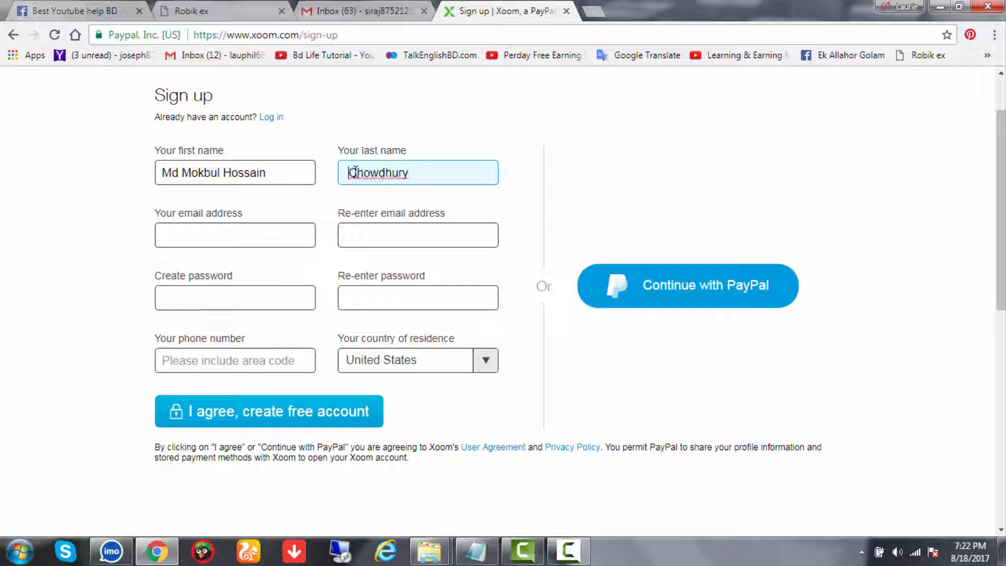
{"action": "key", "text": "BackSpace"}
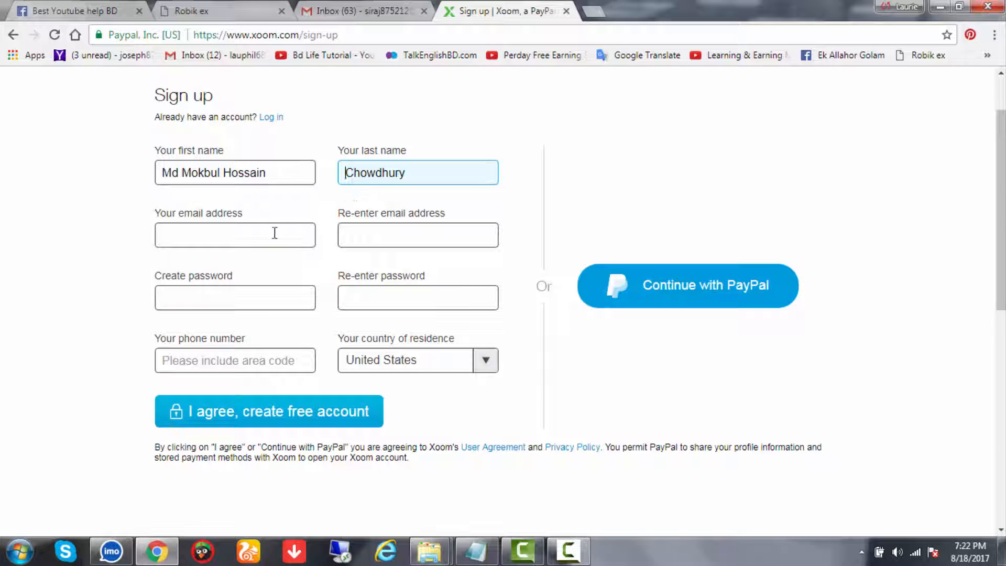
{"action": "left_click", "coordinate": [267, 231]}
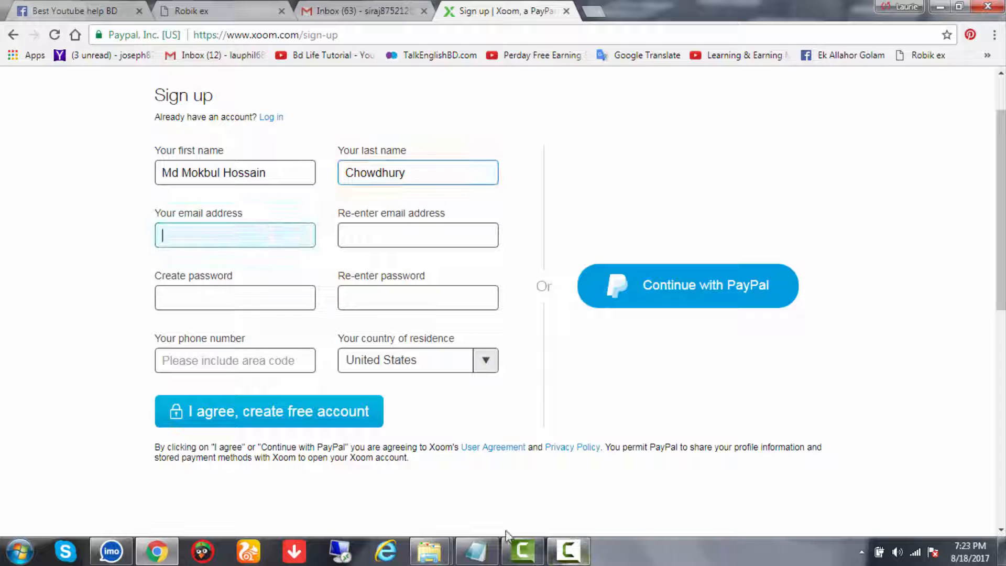
Paste the e-mail address from the notes into both email fields
{"action": "left_click", "coordinate": [474, 553]}
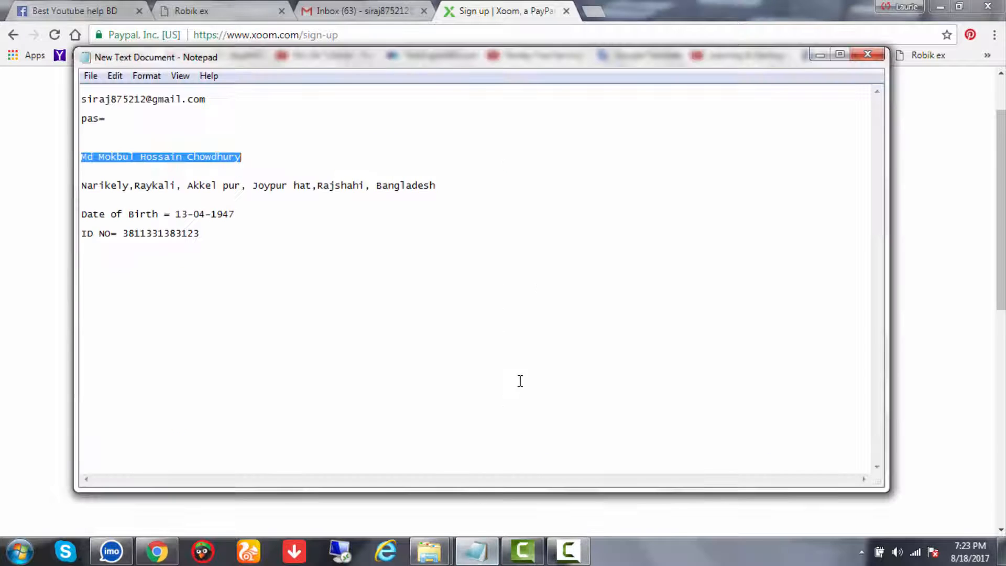
{"action": "double_click", "coordinate": [138, 101]}
{"action": "key", "text": "ctrl+c"}
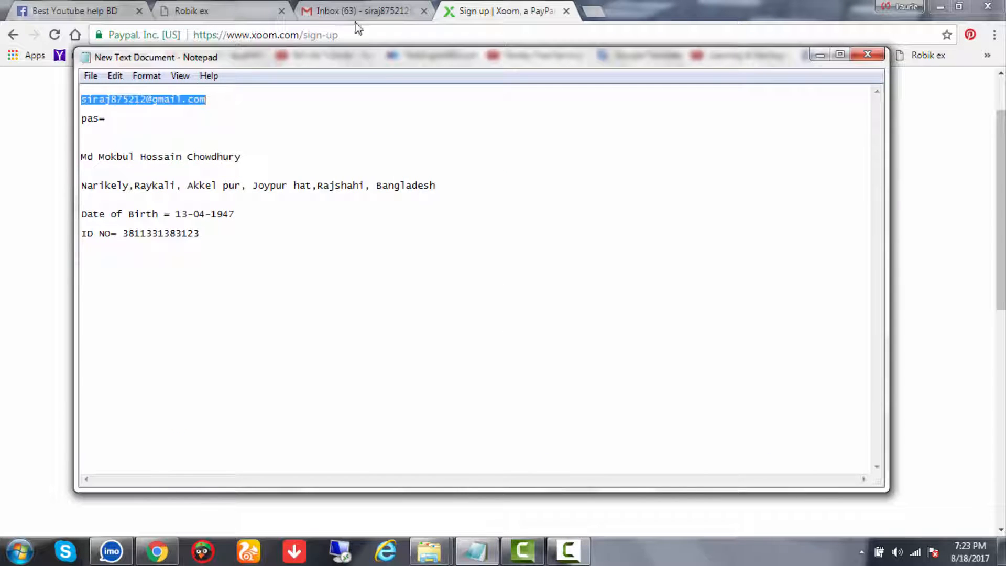
{"action": "left_click", "coordinate": [515, 11]}
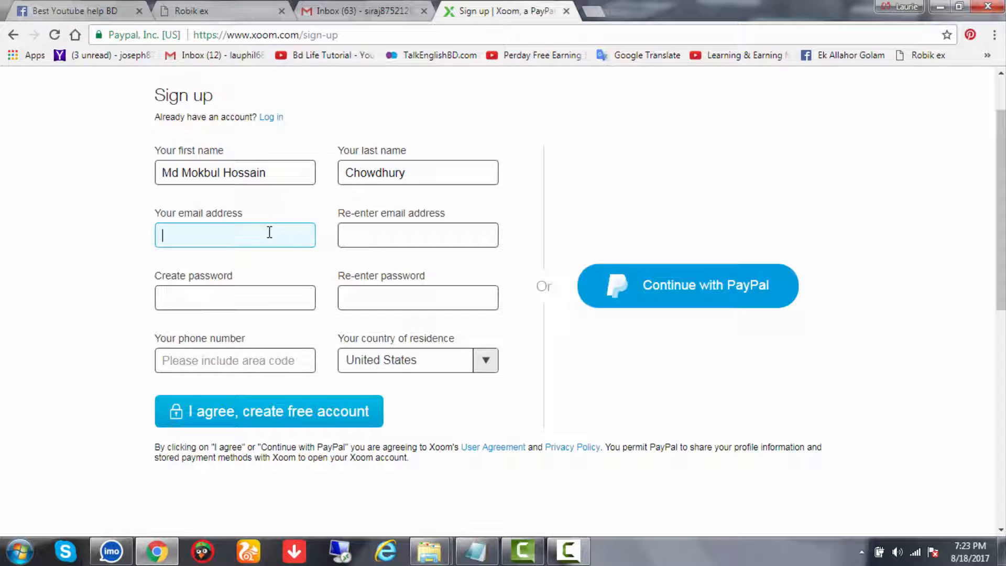
{"action": "key", "text": "ctrl+v"}
{"action": "left_click", "coordinate": [386, 238]}
{"action": "key", "text": "ctrl+v"}
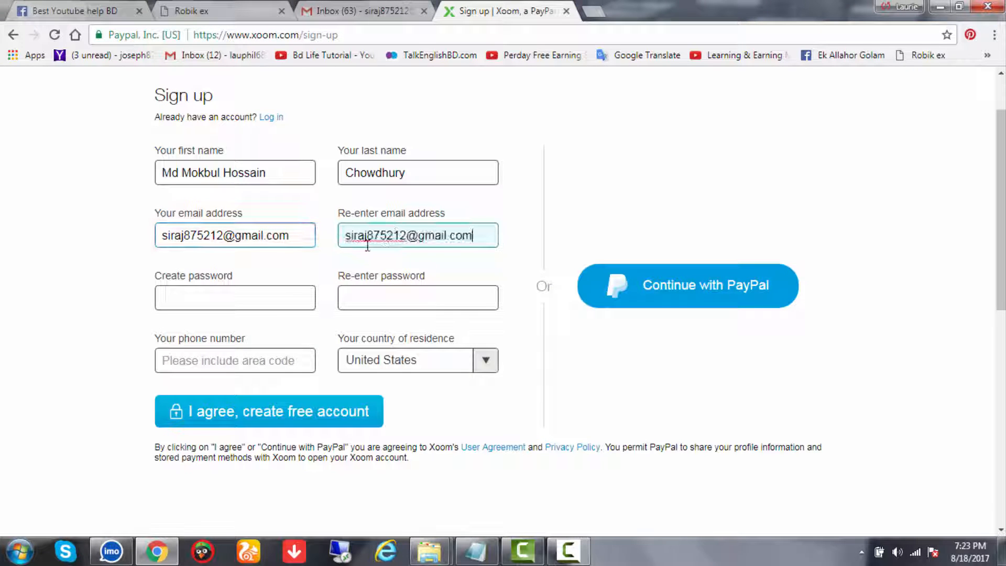
Type the new account password into Create password
{"action": "left_click", "coordinate": [254, 300]}
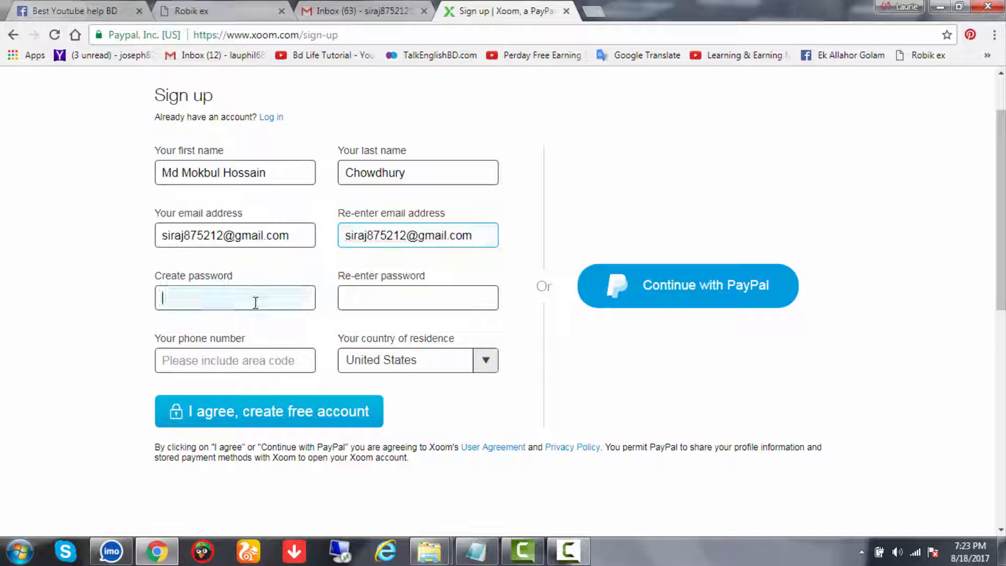
{"action": "type", "text": "s"}
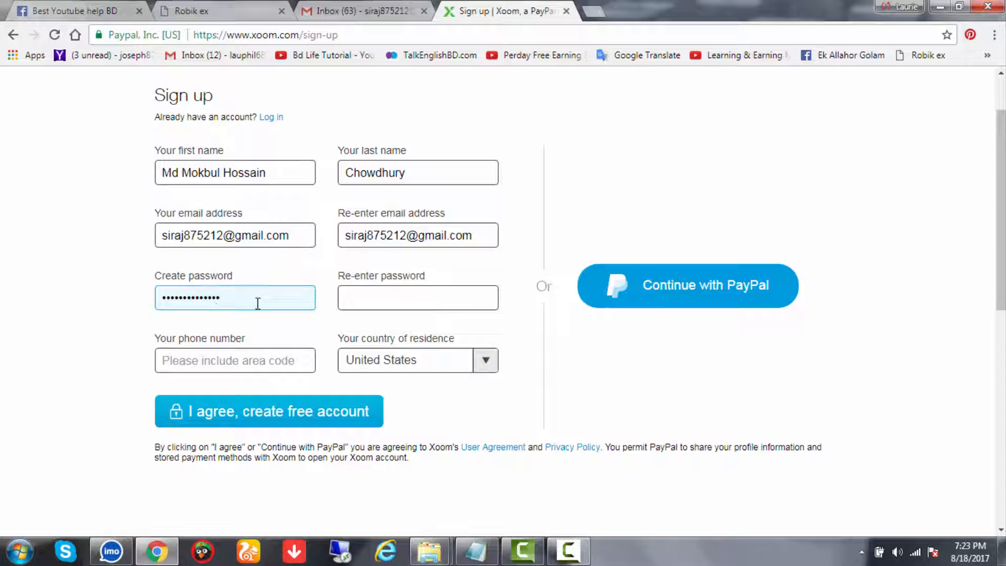
{"action": "left_click", "coordinate": [383, 286]}
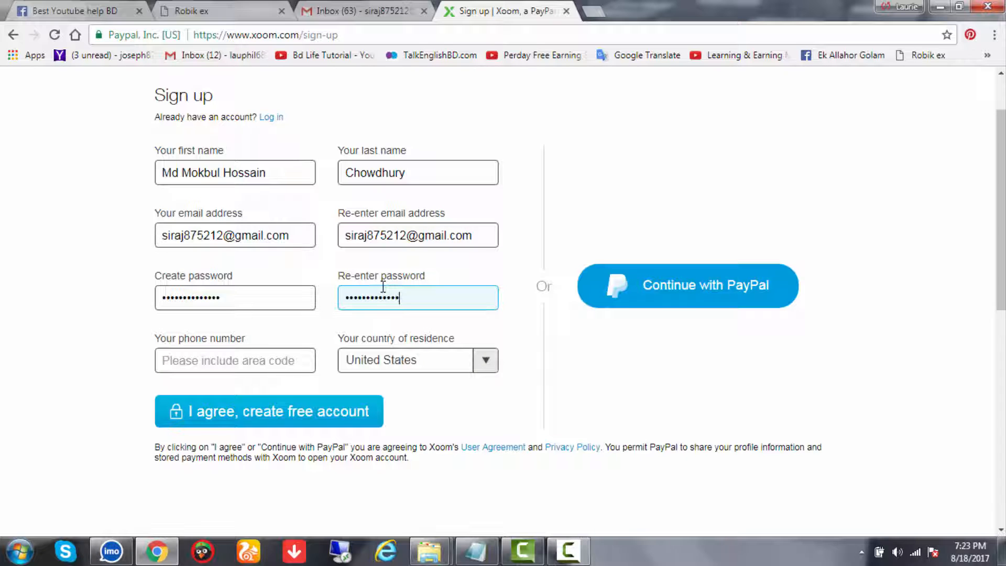
Set the country of residence to Bangladesh
{"action": "left_click", "coordinate": [485, 357]}
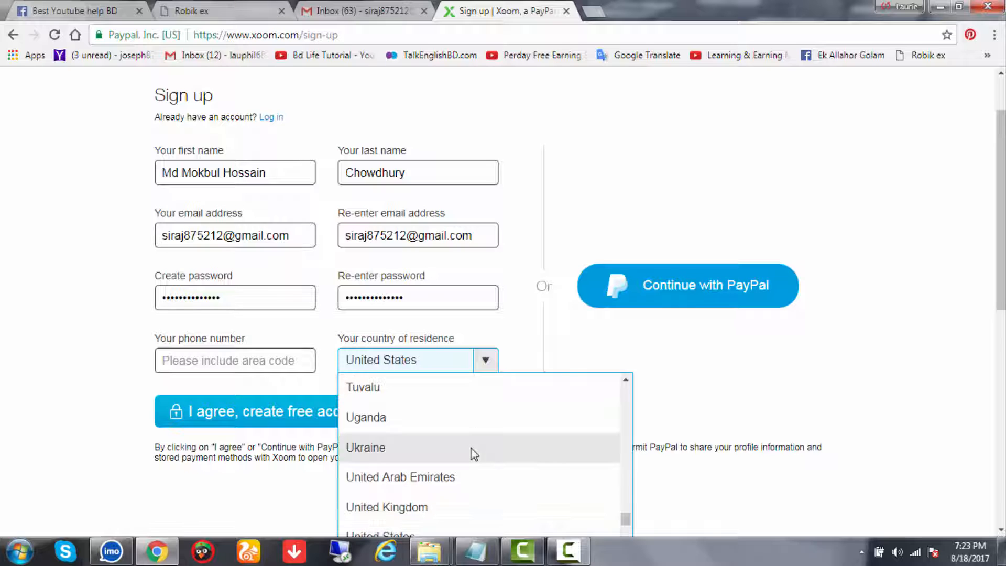
{"action": "scroll", "coordinate": [472, 451], "scroll_direction": "up", "scroll_amount": 20}
{"action": "left_click", "coordinate": [461, 446]}
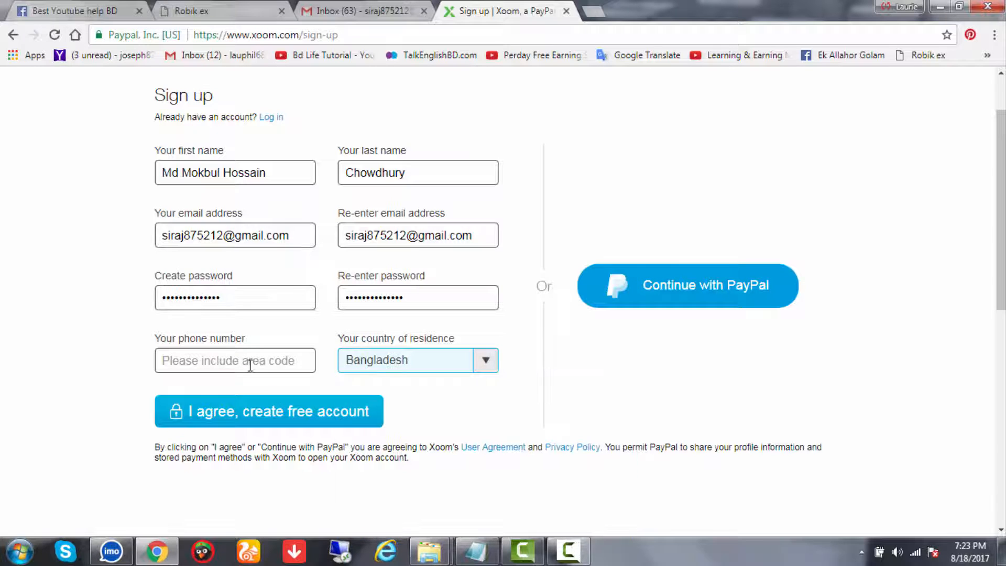
Enter the phone number and dismiss the Facebook notification
{"action": "left_click", "coordinate": [246, 356]}
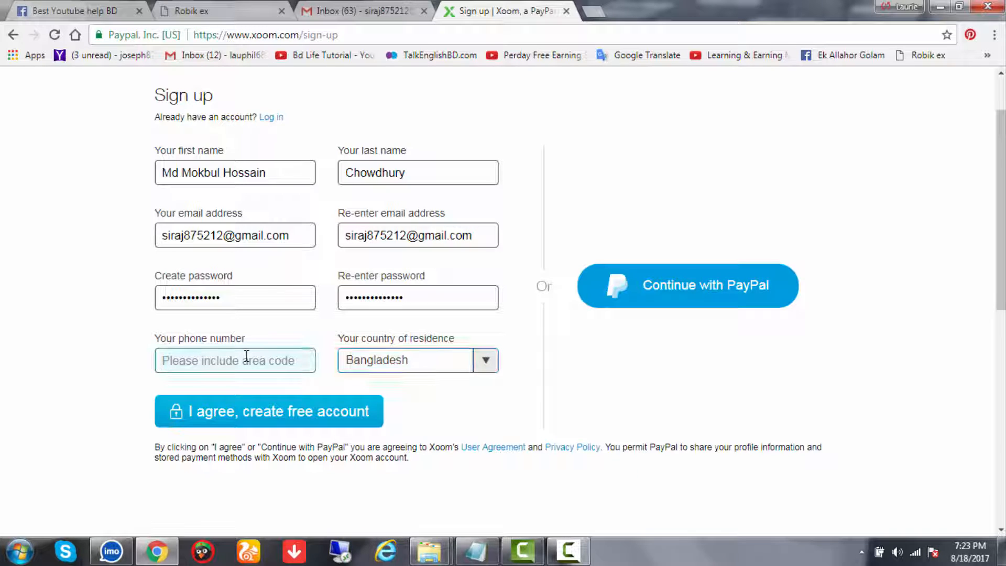
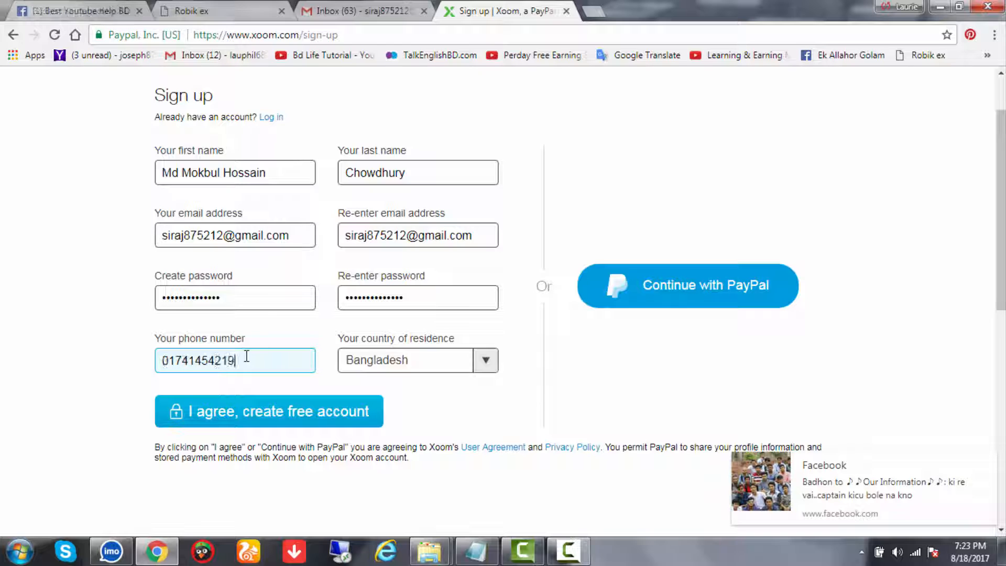
{"action": "mouse_move", "coordinate": [987, 528]}
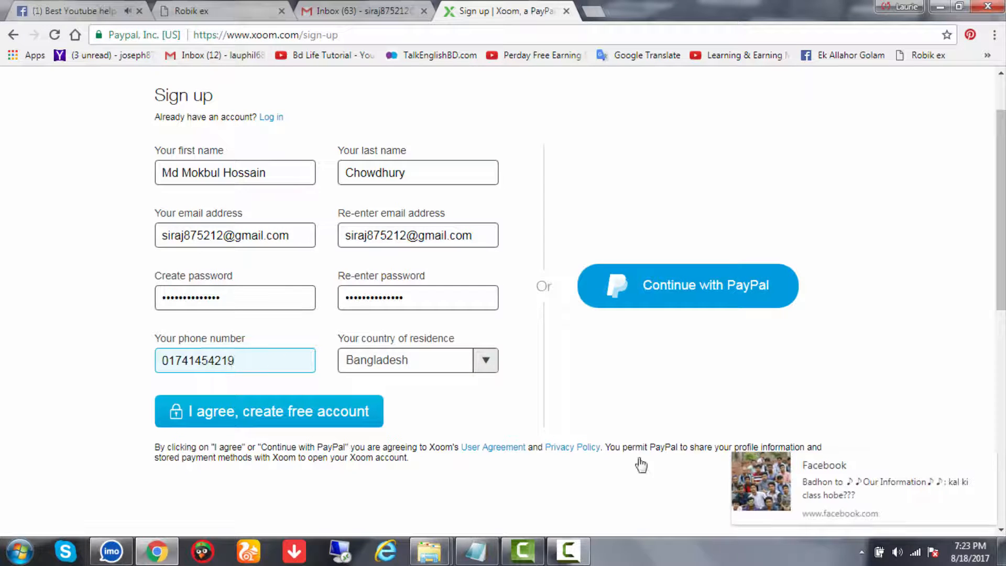
{"action": "left_click", "coordinate": [985, 464]}
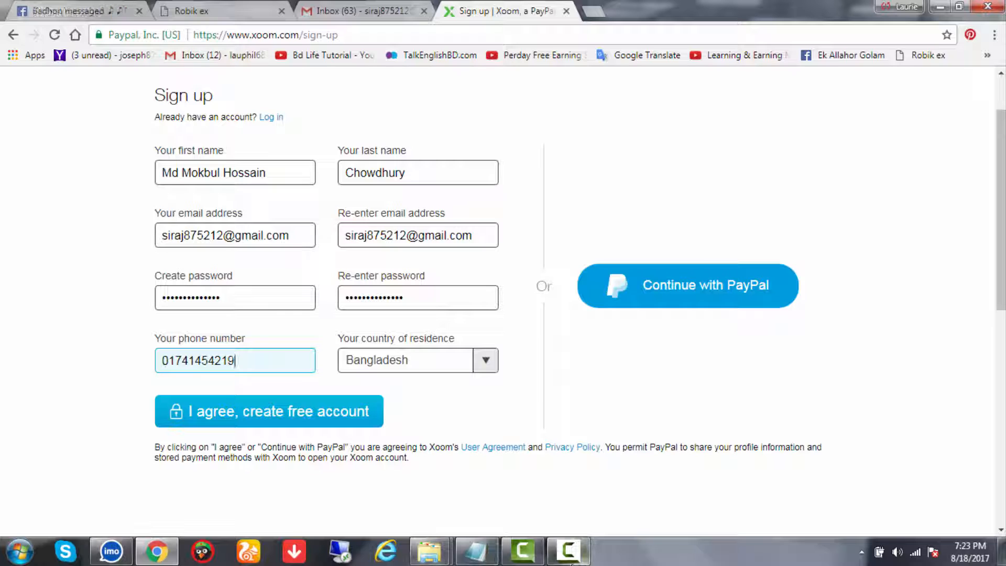
Submit 'I agree, create free account', save the password in Chrome, and close the Facebook notification
{"action": "left_click", "coordinate": [247, 424]}
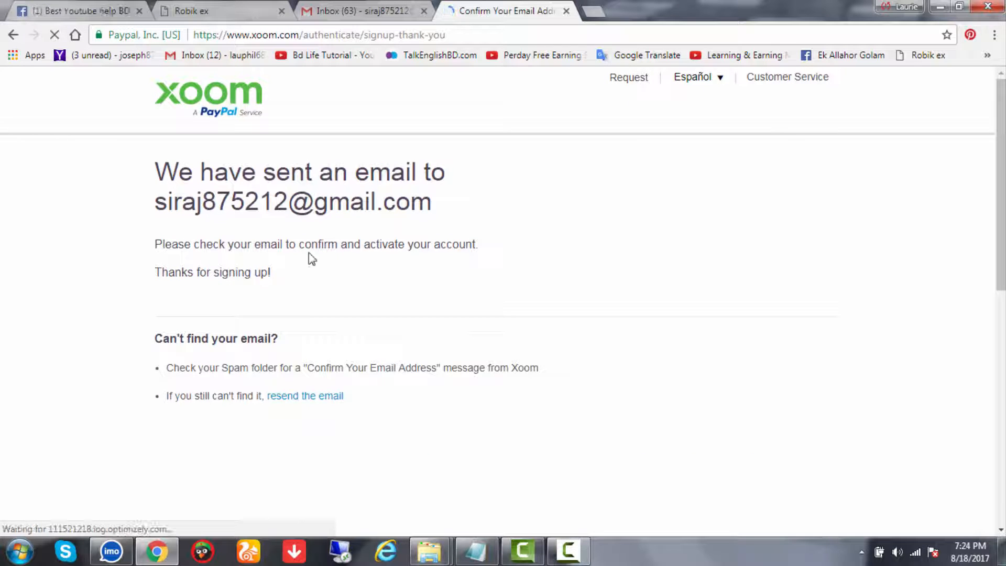
{"action": "left_click", "coordinate": [849, 153]}
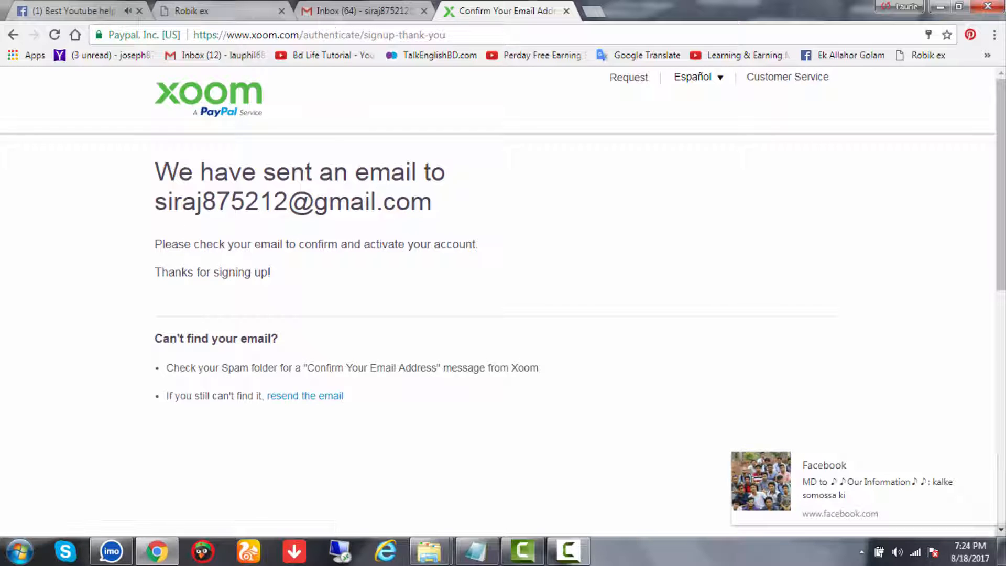
{"action": "left_click", "coordinate": [987, 465]}
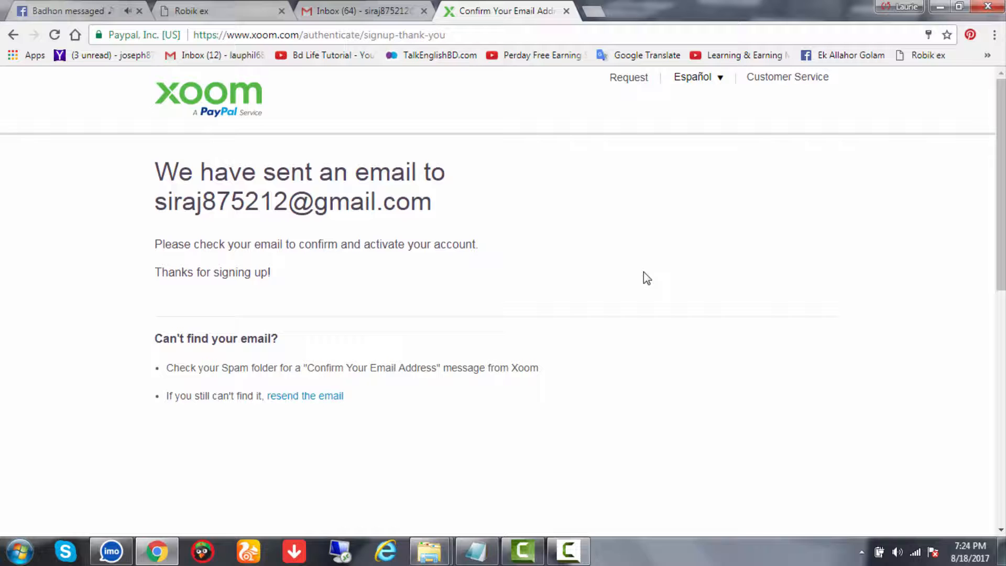
{"action": "left_click", "coordinate": [391, 5]}
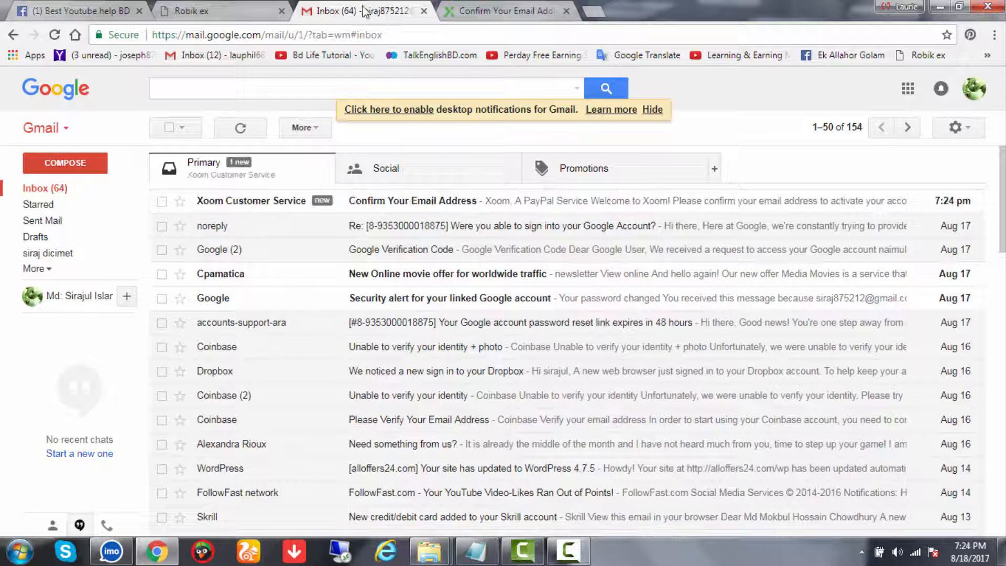
Open Xoom's 'Confirm Your Email Address' message and use its Confirm Email Address link
{"action": "left_click", "coordinate": [362, 205]}
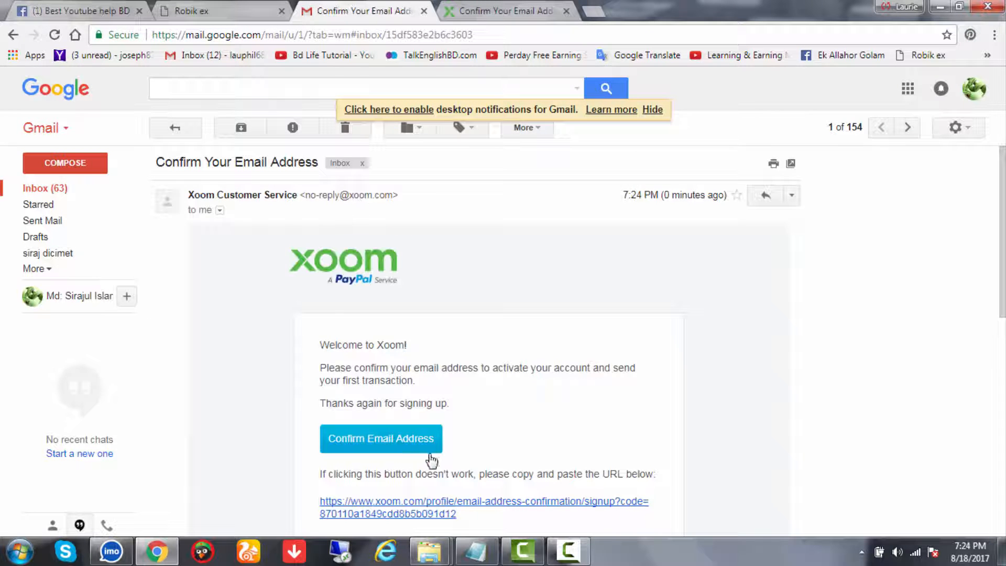
{"action": "left_click", "coordinate": [400, 442]}
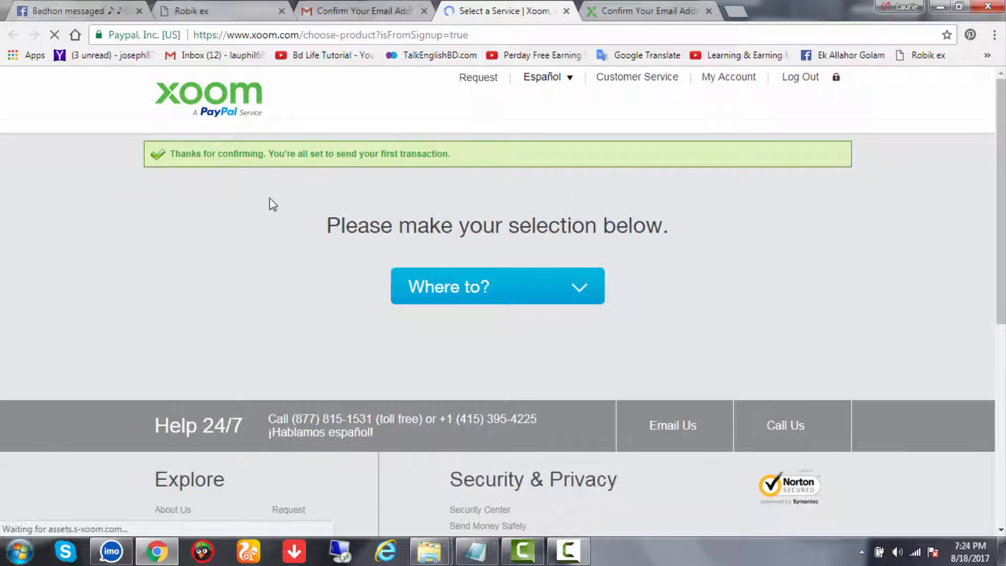
Open My Account and close the leftover thank-you tab
{"action": "left_click", "coordinate": [734, 82]}
{"action": "left_click", "coordinate": [664, 15]}
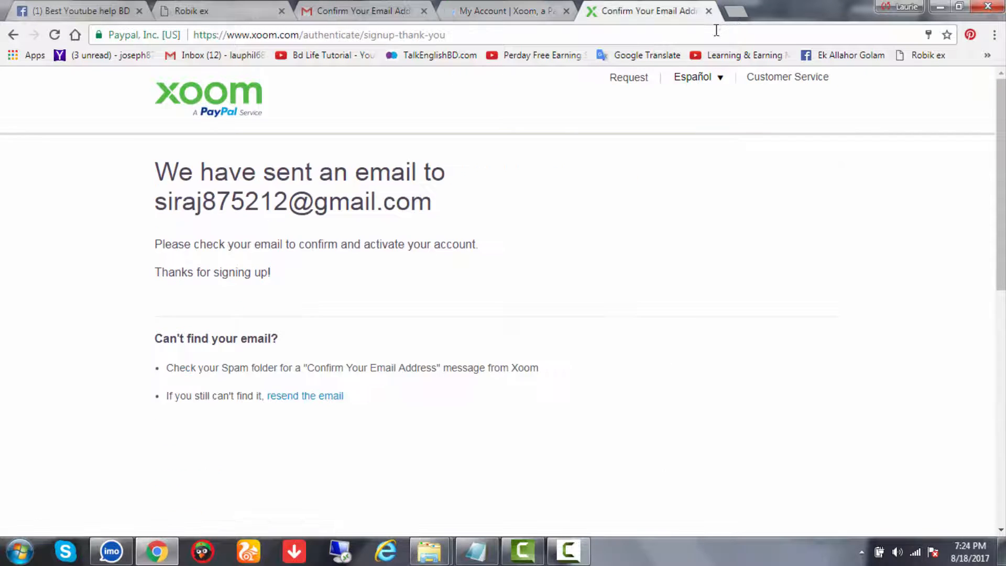
{"action": "left_click", "coordinate": [709, 11]}
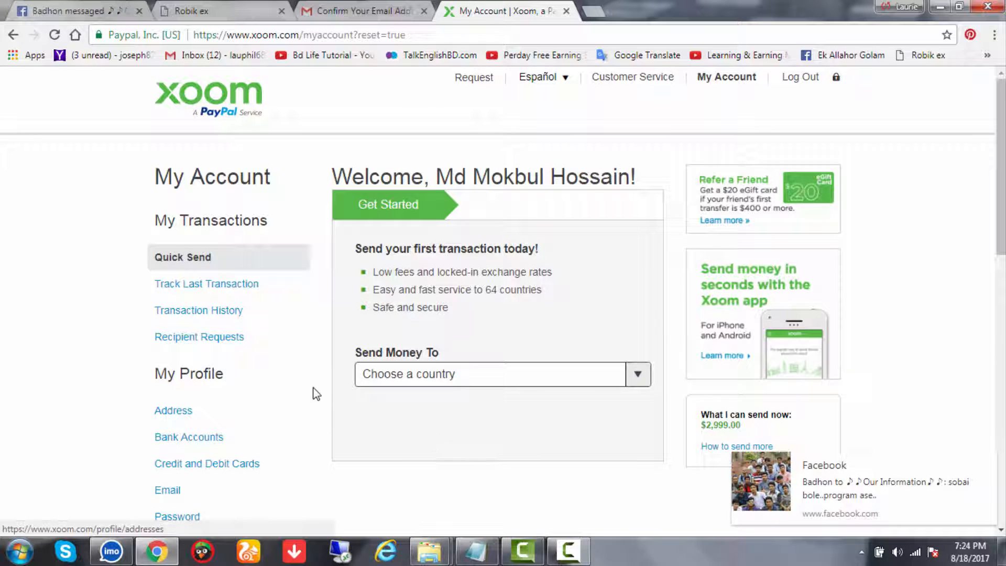
Select Bangladesh in the Send Money To dropdown
{"action": "scroll", "coordinate": [316, 393], "scroll_direction": "down", "scroll_amount": 1}
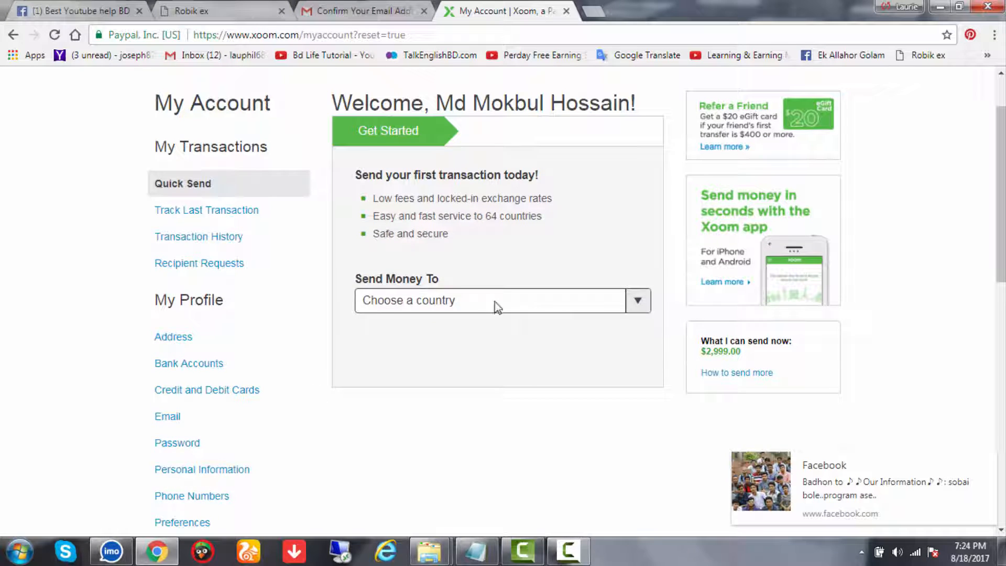
{"action": "left_click", "coordinate": [639, 300]}
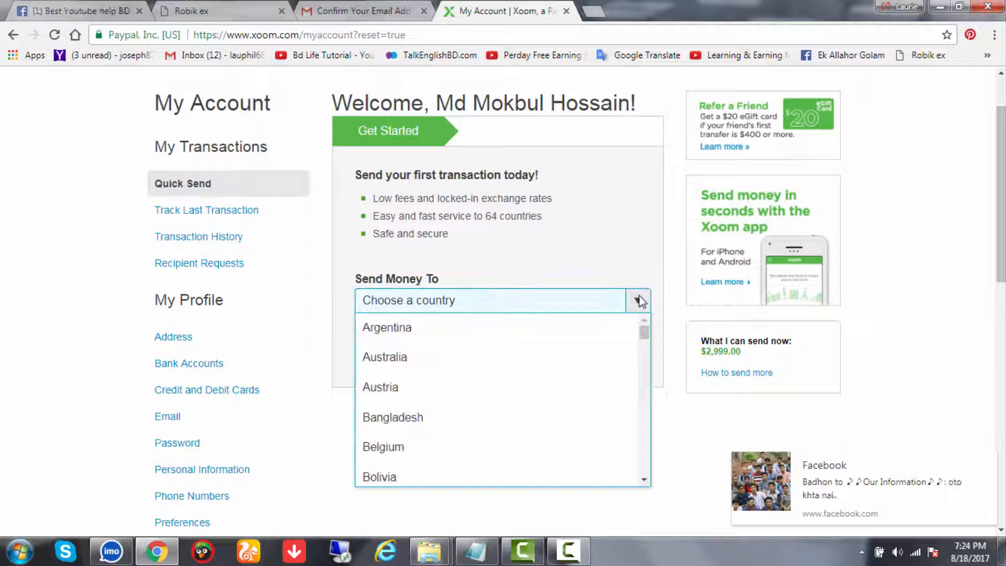
{"action": "left_click", "coordinate": [473, 422]}
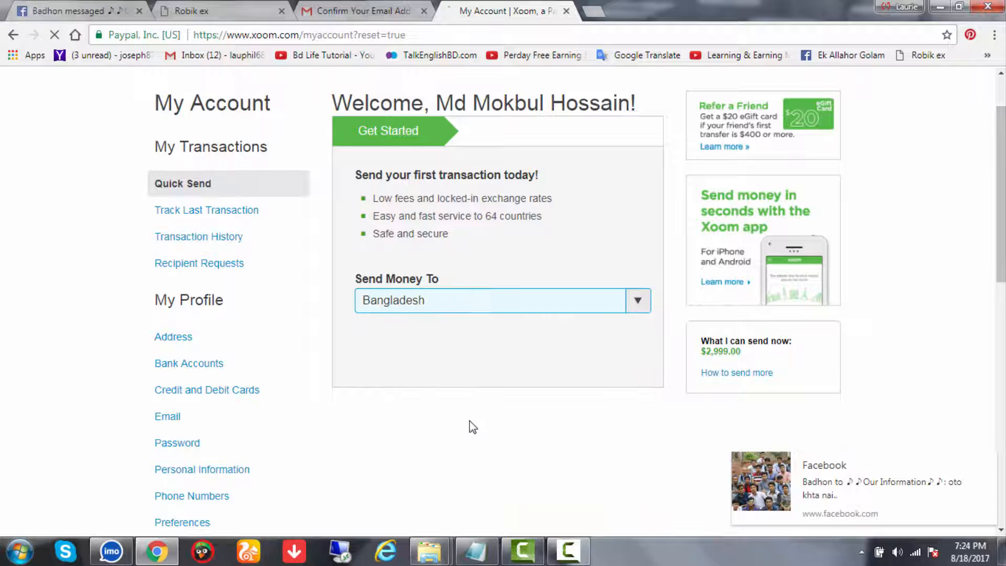
{"action": "scroll", "coordinate": [501, 355], "scroll_direction": "up", "scroll_amount": 1}
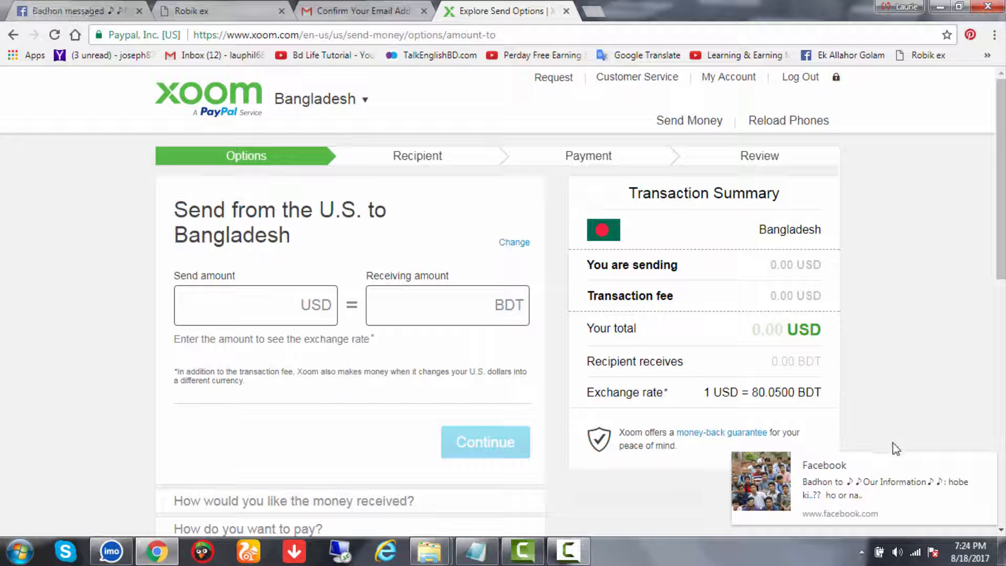
Return to the My Account page and scroll to its My Profile menu
{"action": "scroll", "coordinate": [527, 474], "scroll_direction": "down", "scroll_amount": 4}
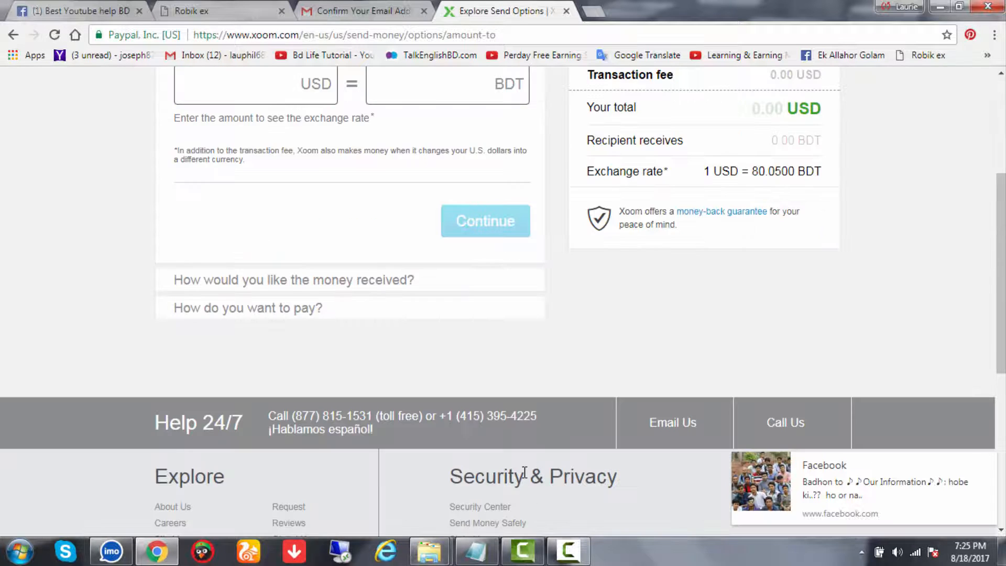
{"action": "scroll", "coordinate": [524, 475], "scroll_direction": "up", "scroll_amount": 4}
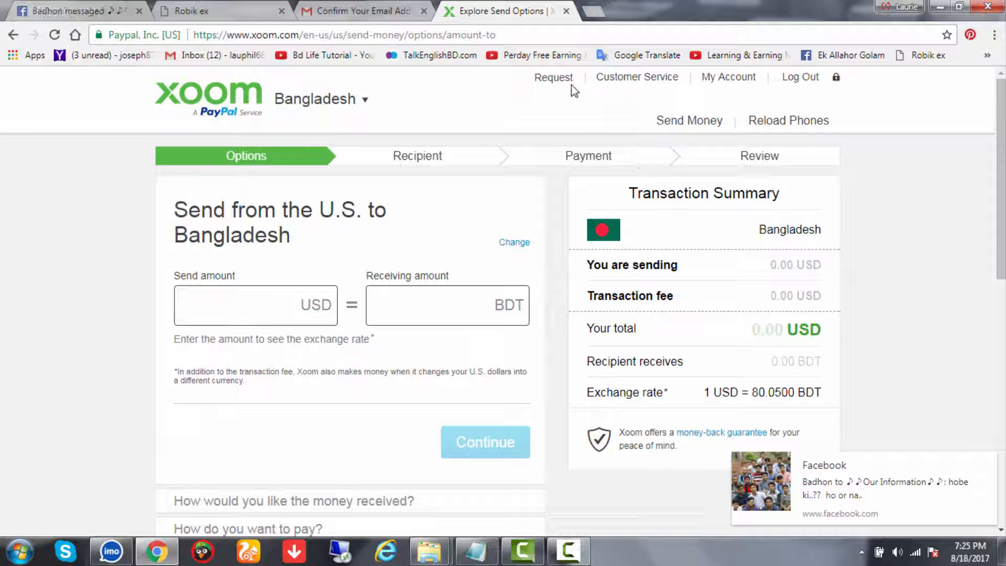
{"action": "left_click", "coordinate": [735, 78]}
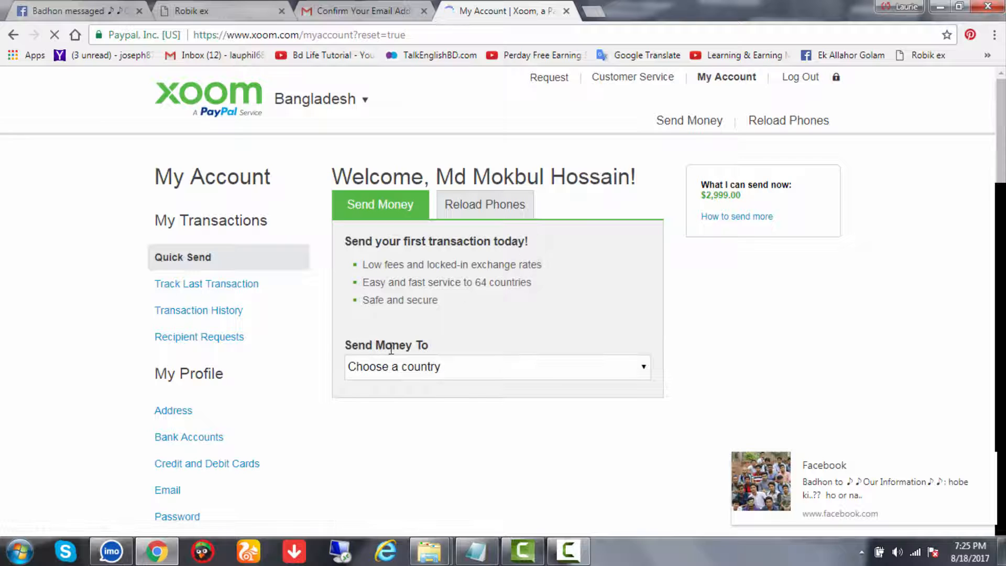
{"action": "scroll", "coordinate": [241, 354], "scroll_direction": "down", "scroll_amount": 3}
{"action": "left_click", "coordinate": [243, 355]}
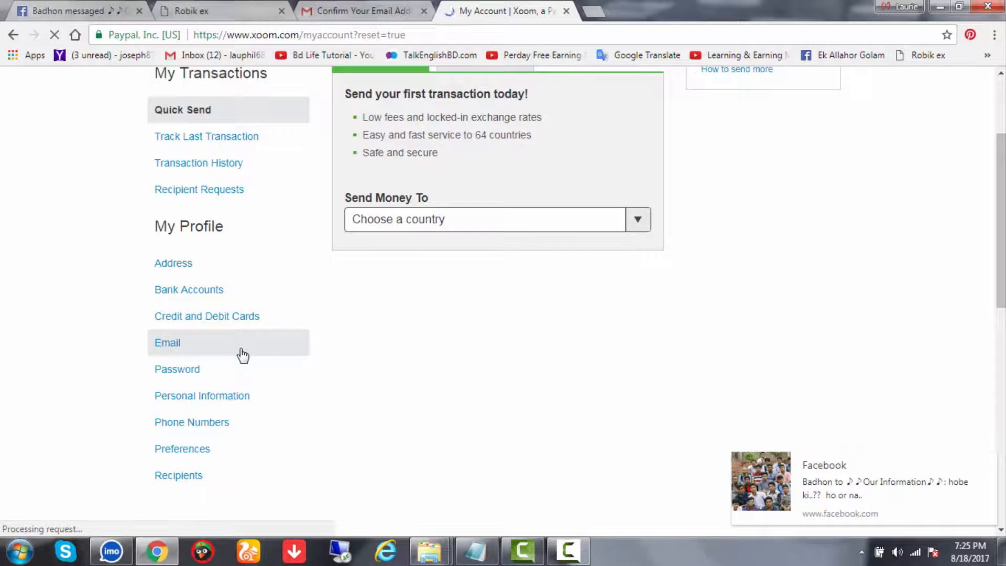
{"action": "scroll", "coordinate": [242, 356], "scroll_direction": "up", "scroll_amount": 1}
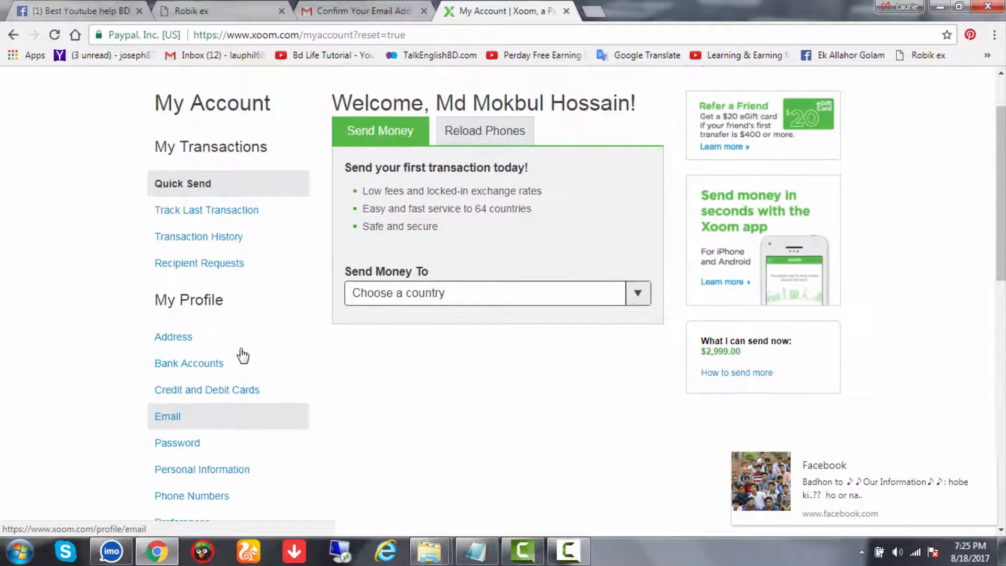
Go from Bank Accounts to the profile's Address page, which shows no address saved yet
{"action": "left_click", "coordinate": [201, 368]}
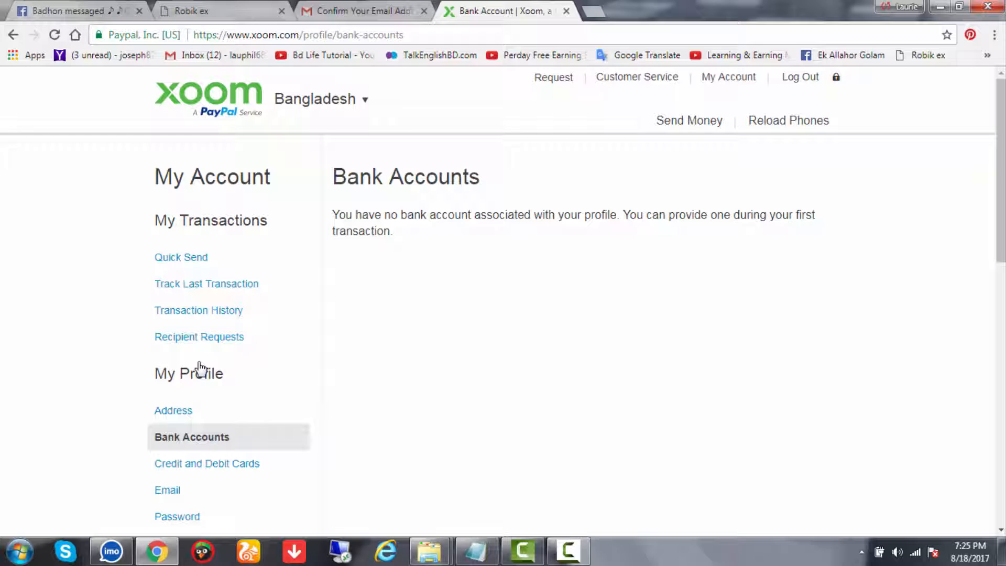
{"action": "left_click", "coordinate": [182, 414]}
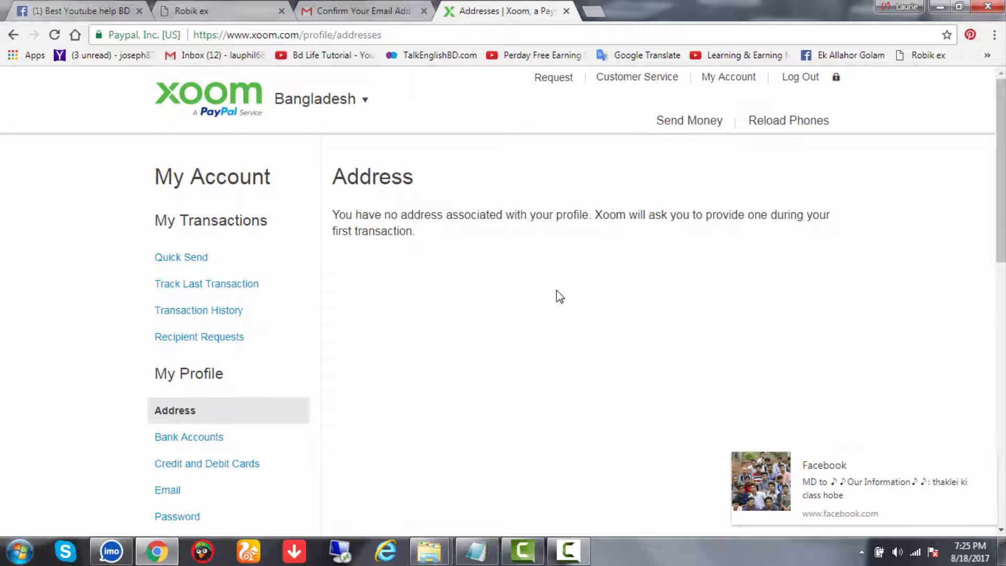
{"action": "scroll", "coordinate": [555, 291], "scroll_direction": "down", "scroll_amount": 5}
{"action": "scroll", "coordinate": [553, 292], "scroll_direction": "up", "scroll_amount": 2}
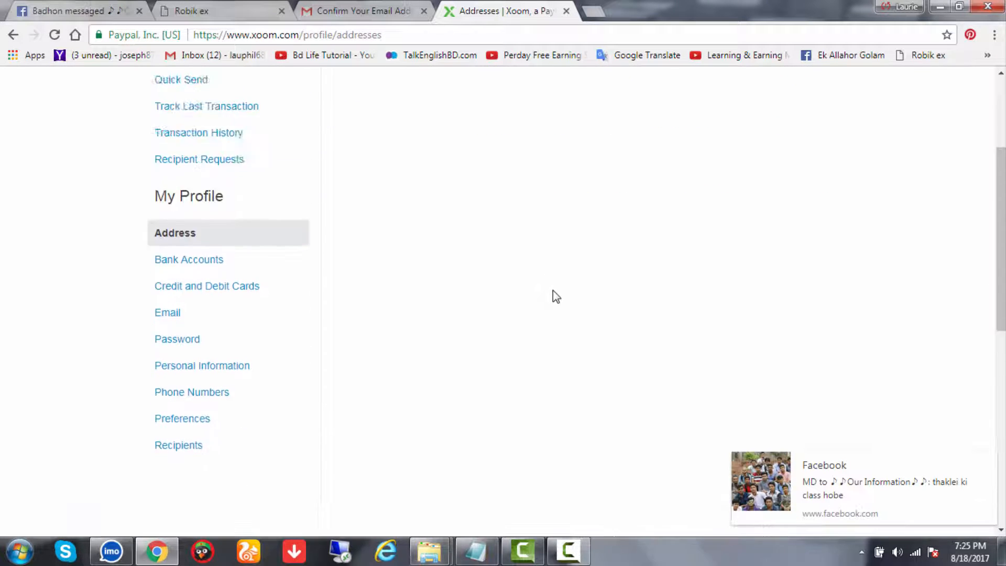
{"action": "scroll", "coordinate": [557, 297], "scroll_direction": "up", "scroll_amount": 3}
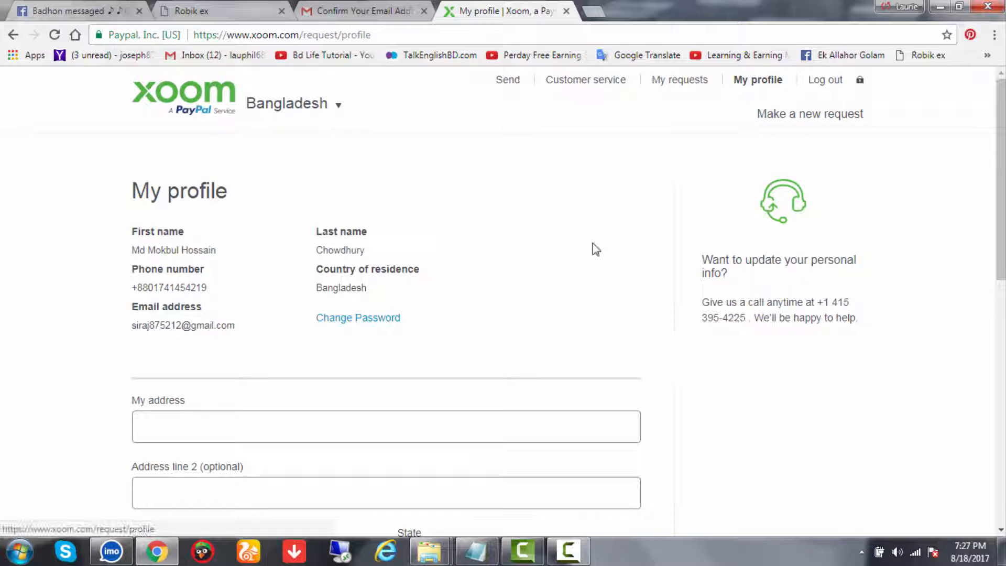
Copy the full address line from the Notepad notes into the My address field
{"action": "scroll", "coordinate": [421, 229], "scroll_direction": "down", "scroll_amount": 4}
{"action": "left_click", "coordinate": [226, 204]}
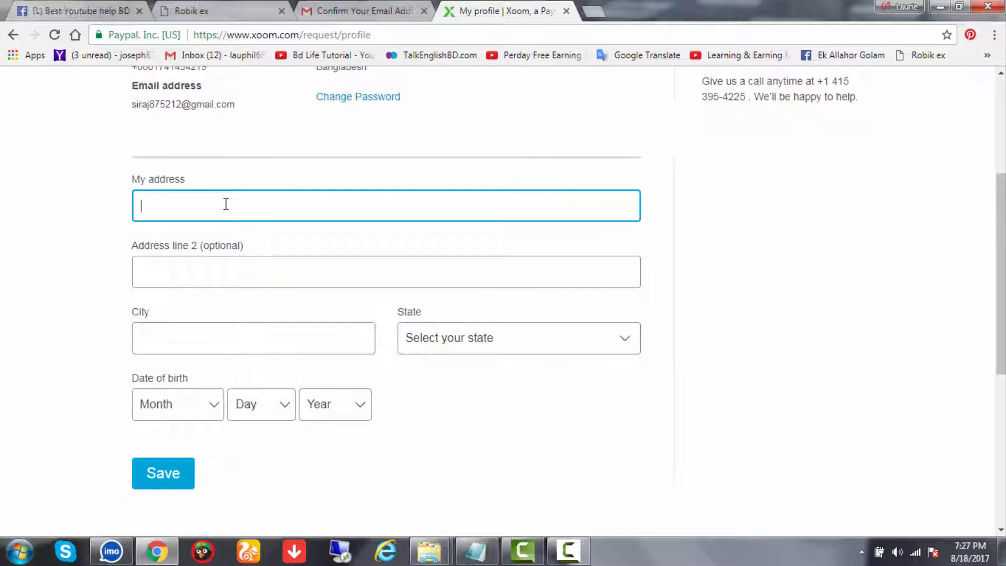
{"action": "left_click", "coordinate": [476, 551]}
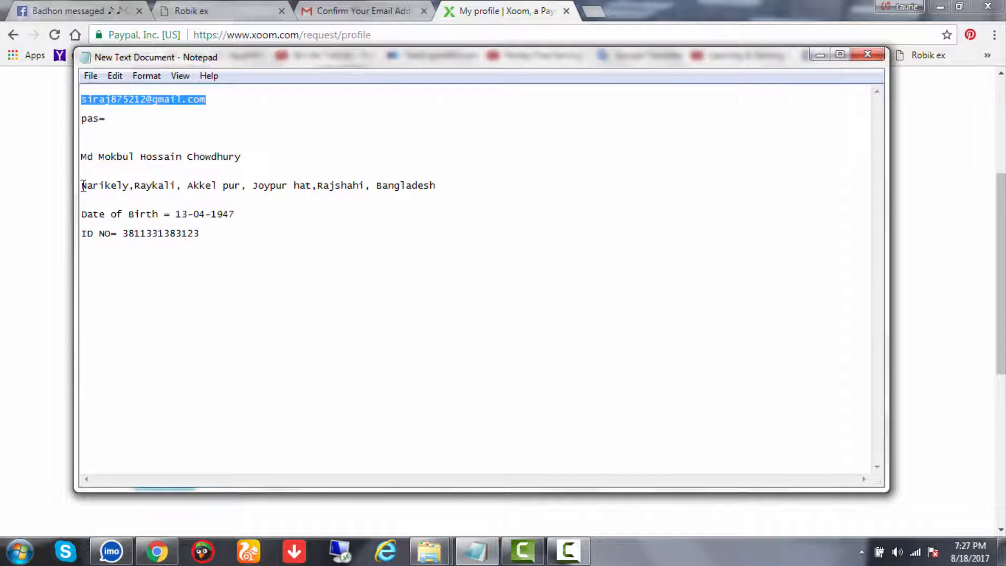
{"action": "left_click_drag", "start_coordinate": [82, 188], "coordinate": [398, 194]}
{"action": "key", "text": "ctrl+c"}
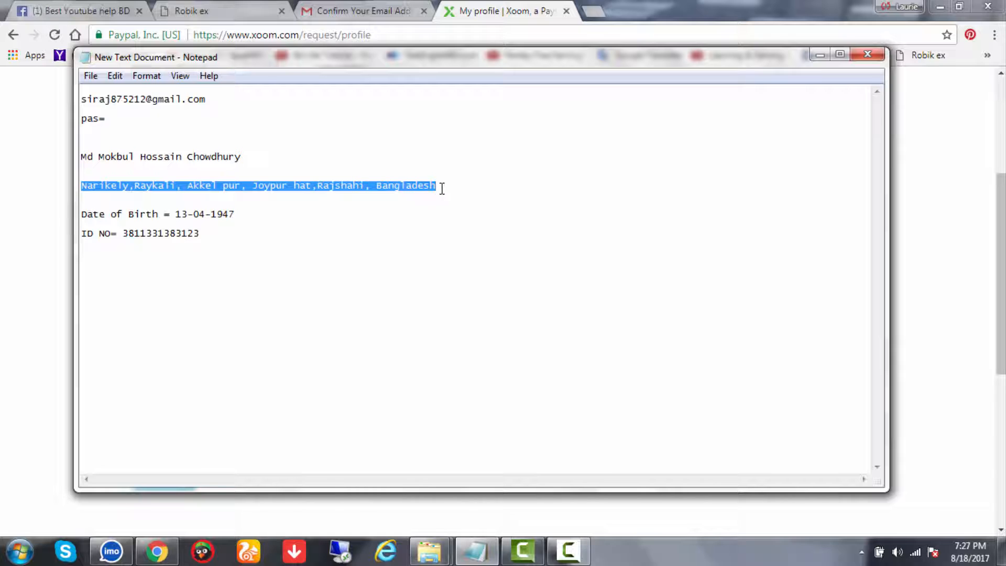
{"action": "left_click", "coordinate": [821, 56]}
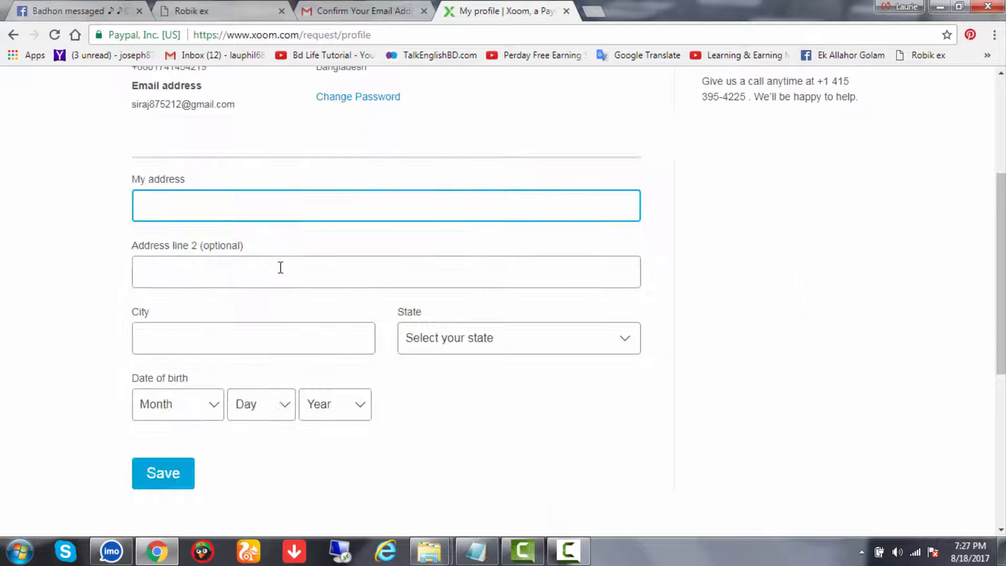
{"action": "key", "text": "ctrl+v"}
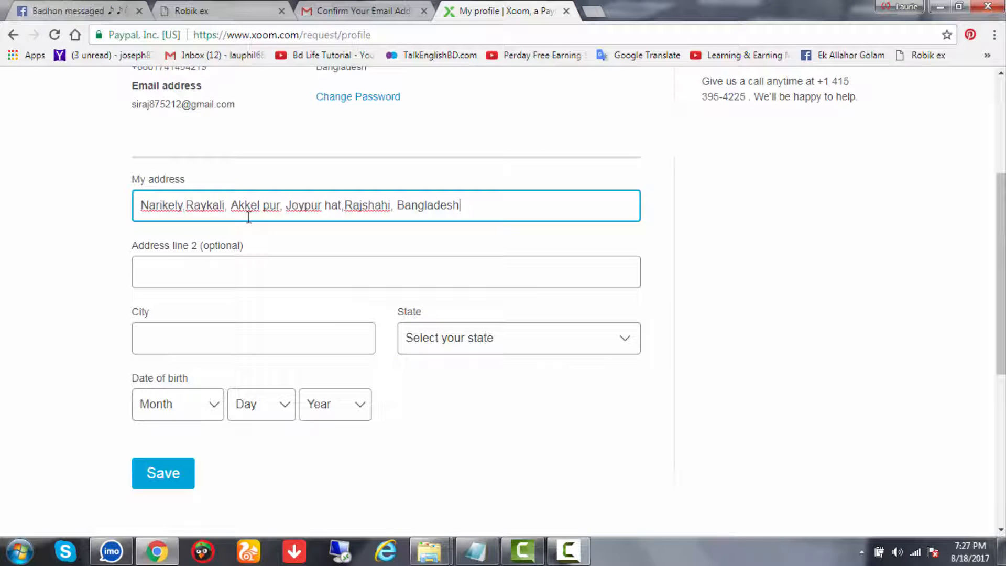
Fill the City field with the town name taken from the address
{"action": "left_click", "coordinate": [209, 340]}
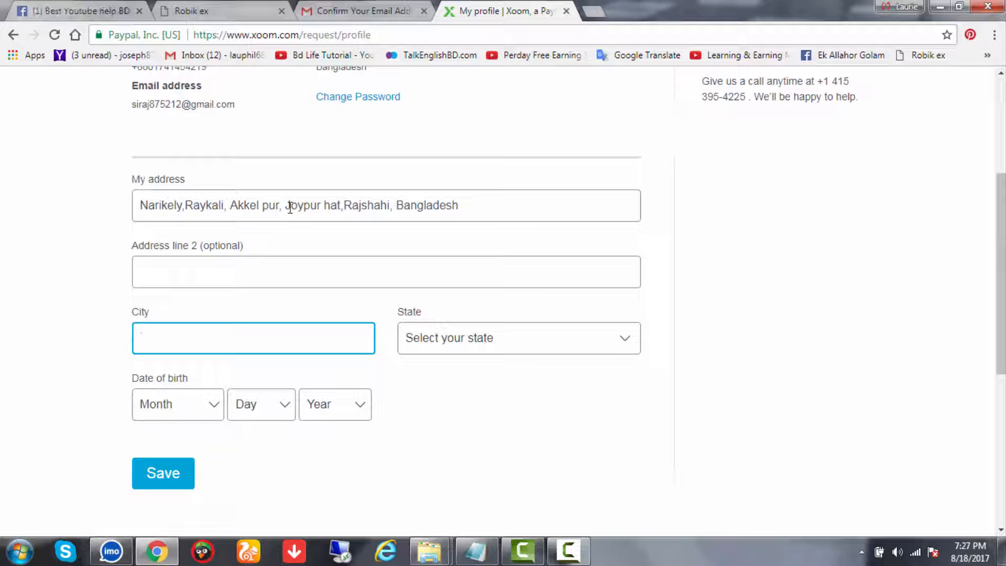
{"action": "left_click_drag", "start_coordinate": [288, 203], "coordinate": [349, 204]}
{"action": "key", "text": "ctrl+c"}
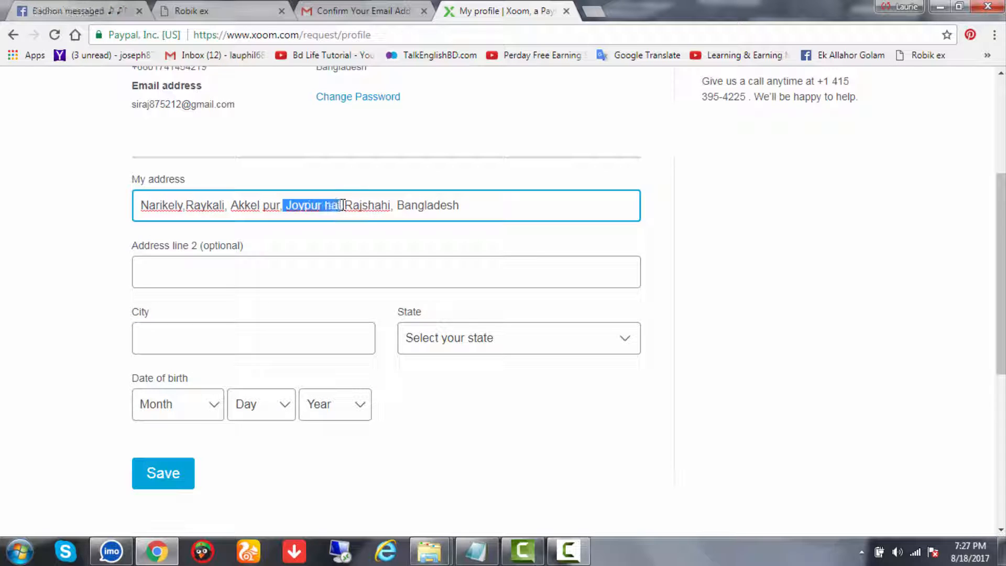
{"action": "left_click", "coordinate": [269, 339]}
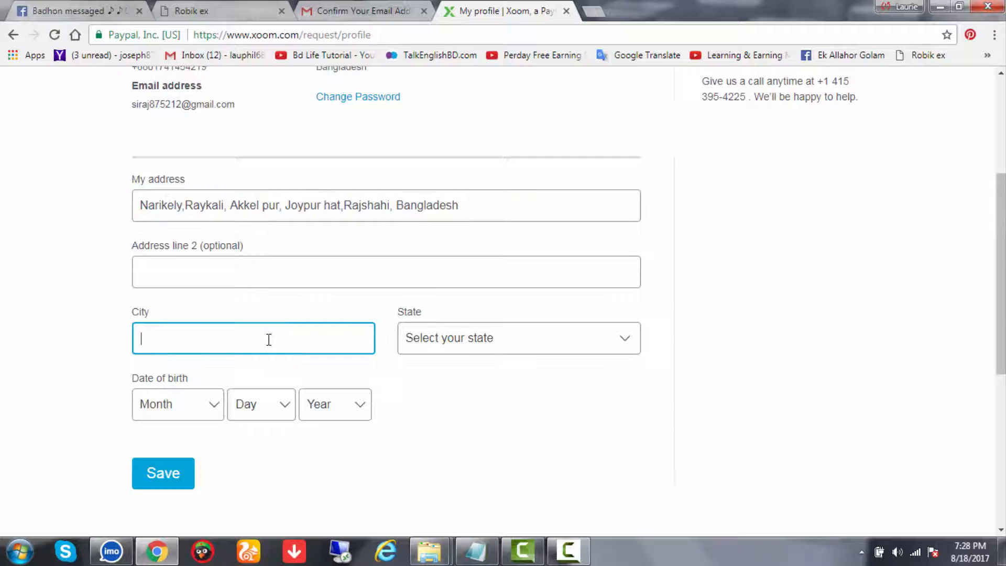
{"action": "key", "text": "ctrl+v"}
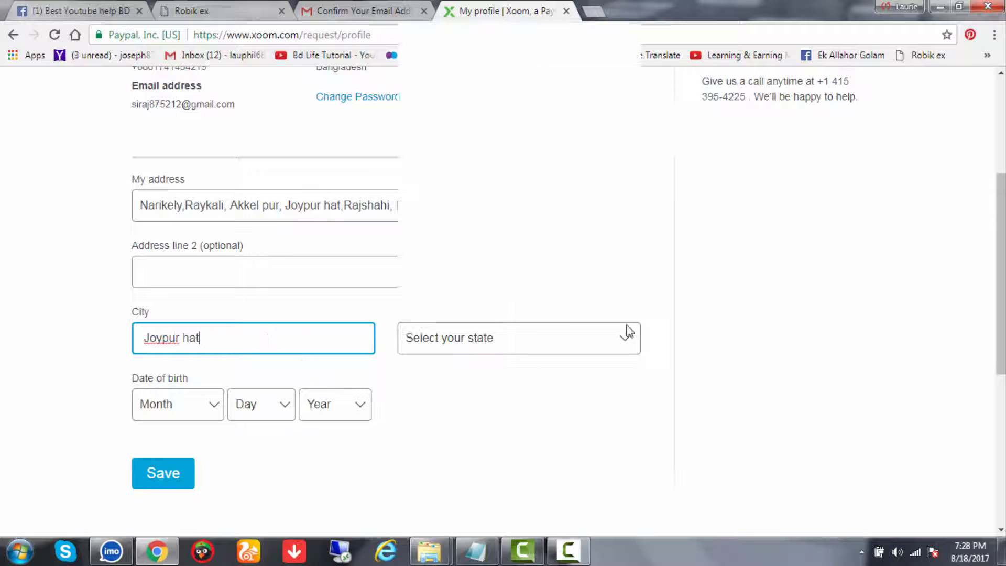
Choose Rajshahi zila from the State dropdown
{"action": "left_click", "coordinate": [625, 336]}
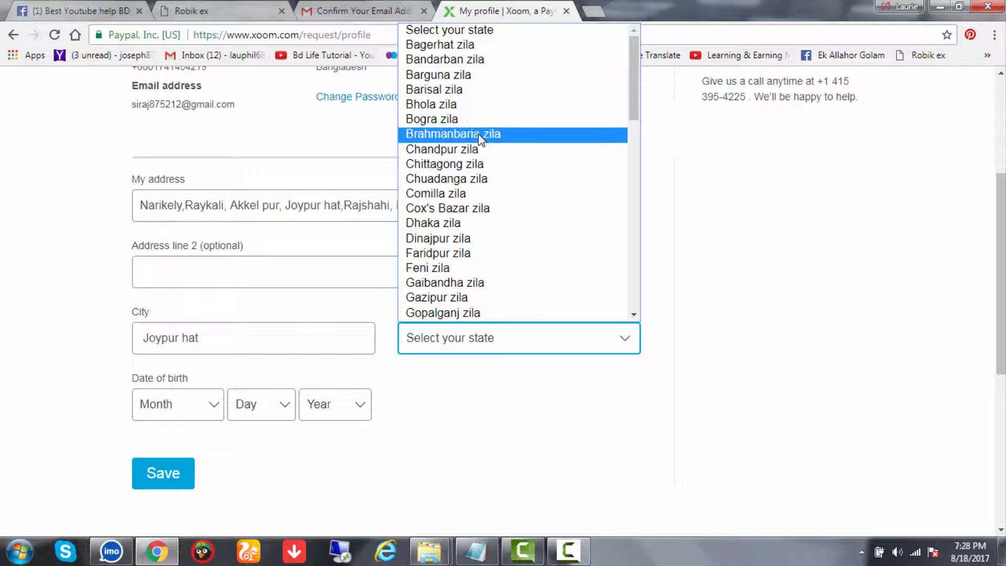
{"action": "key", "text": "r"}
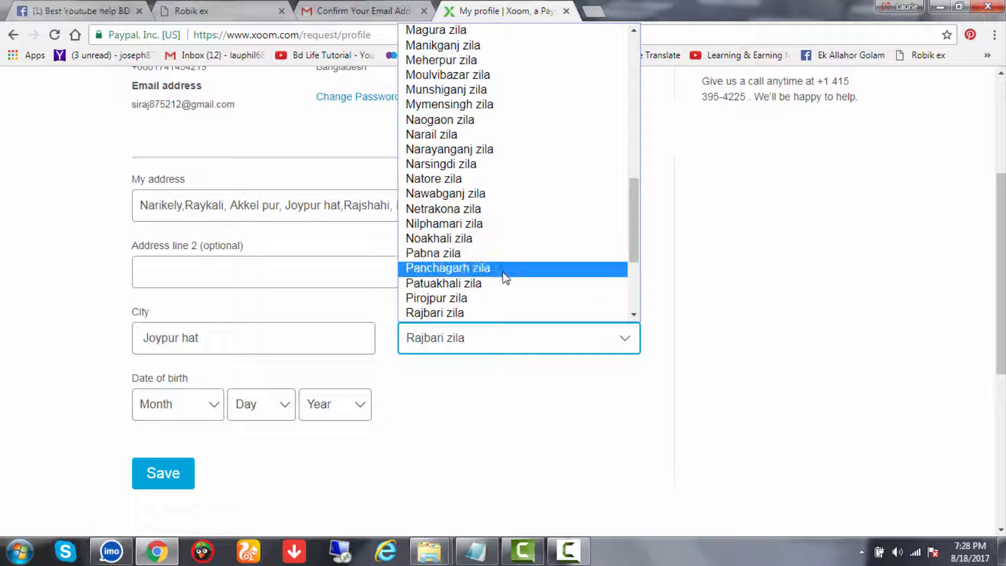
{"action": "scroll", "coordinate": [503, 274], "scroll_direction": "down", "scroll_amount": 3}
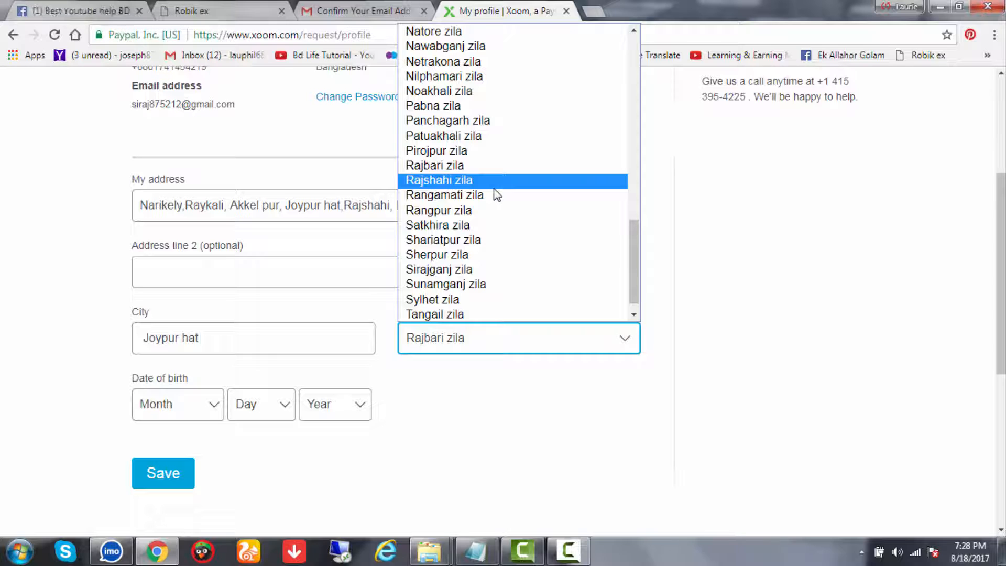
{"action": "left_click", "coordinate": [472, 181]}
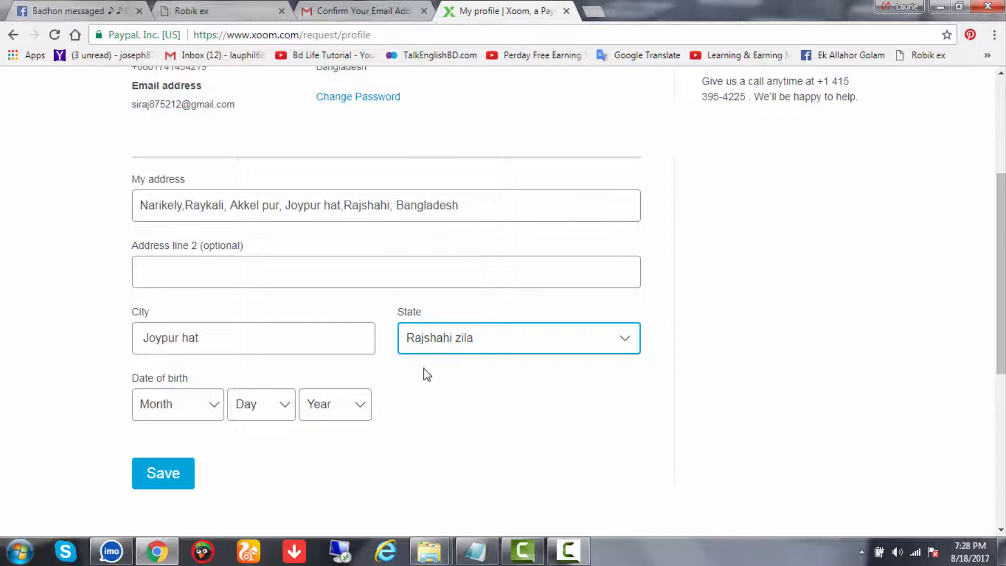
{"action": "scroll", "coordinate": [427, 374], "scroll_direction": "down", "scroll_amount": 1}
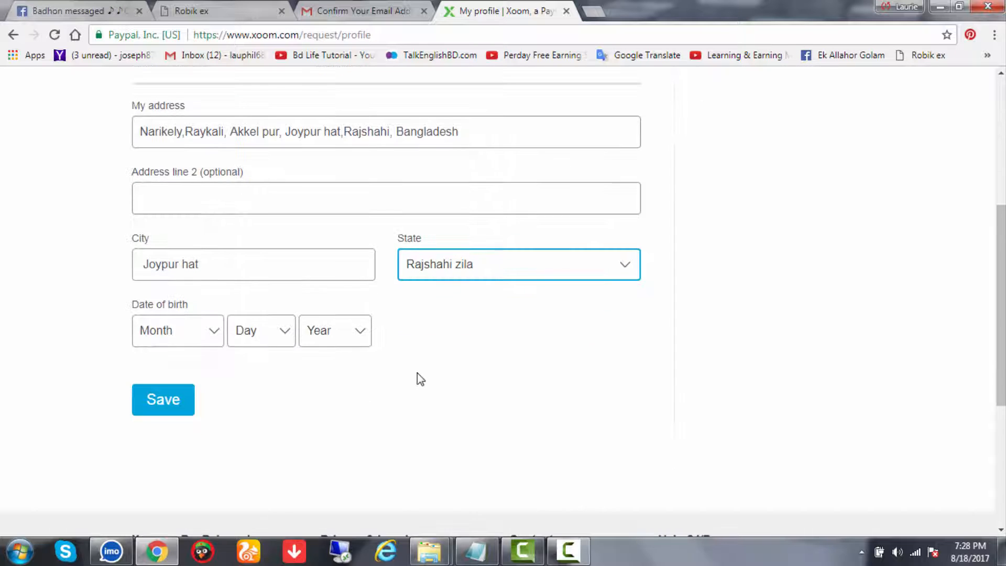
Check the notes and set the birth month to April and the day to 13
{"action": "left_click", "coordinate": [213, 330]}
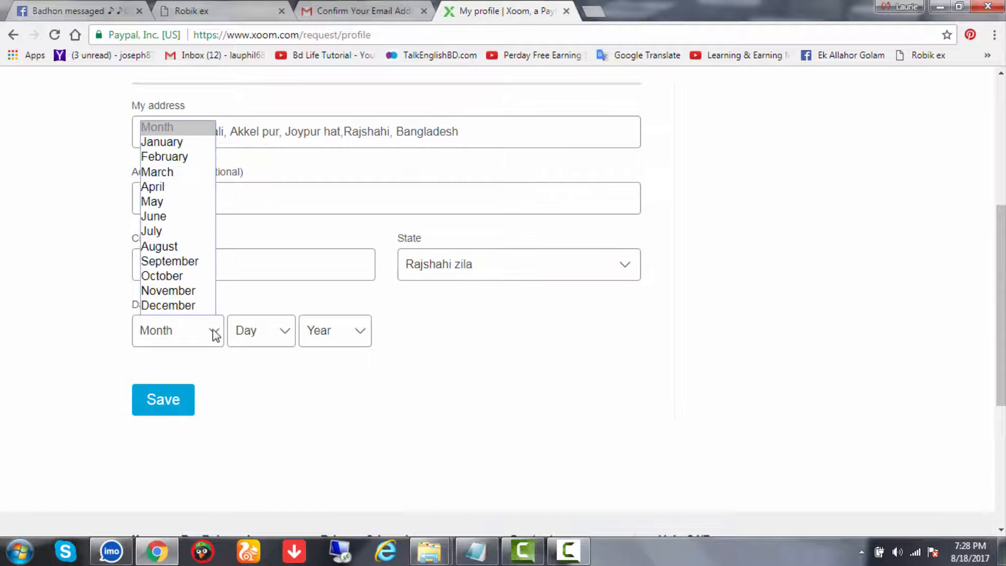
{"action": "left_click", "coordinate": [475, 551]}
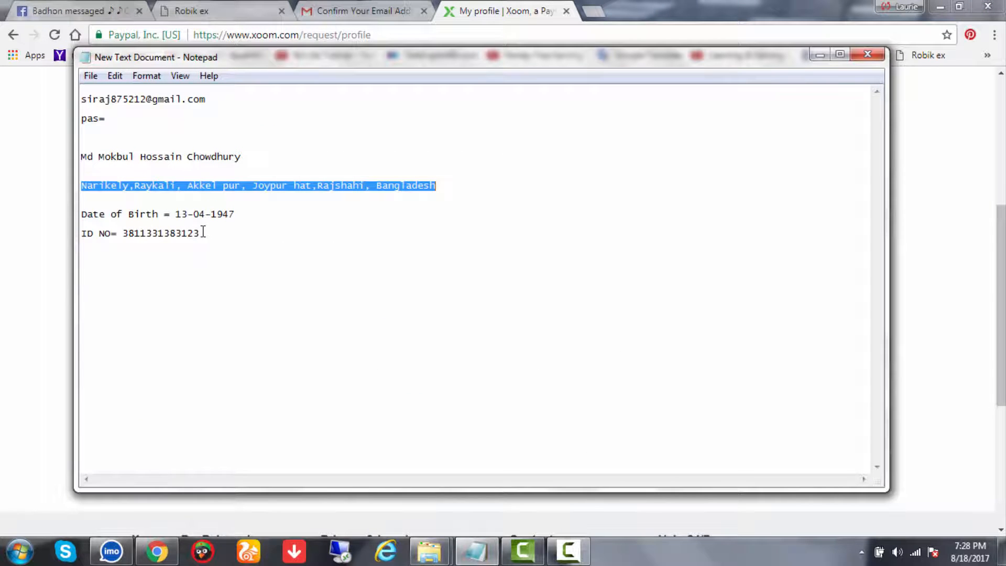
{"action": "left_click", "coordinate": [501, 5]}
{"action": "left_click", "coordinate": [209, 325]}
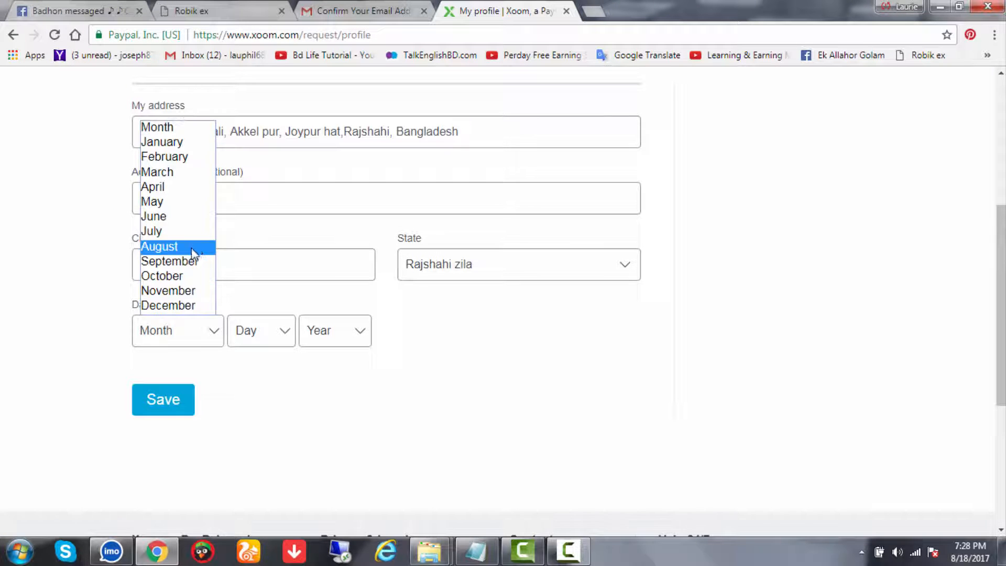
{"action": "left_click", "coordinate": [160, 188]}
{"action": "left_click", "coordinate": [287, 337]}
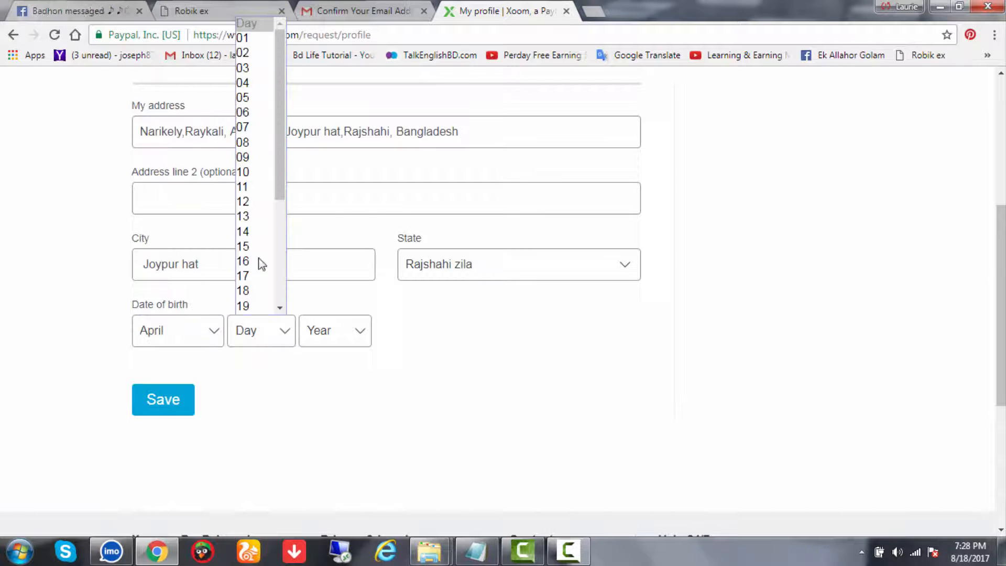
{"action": "left_click", "coordinate": [248, 218]}
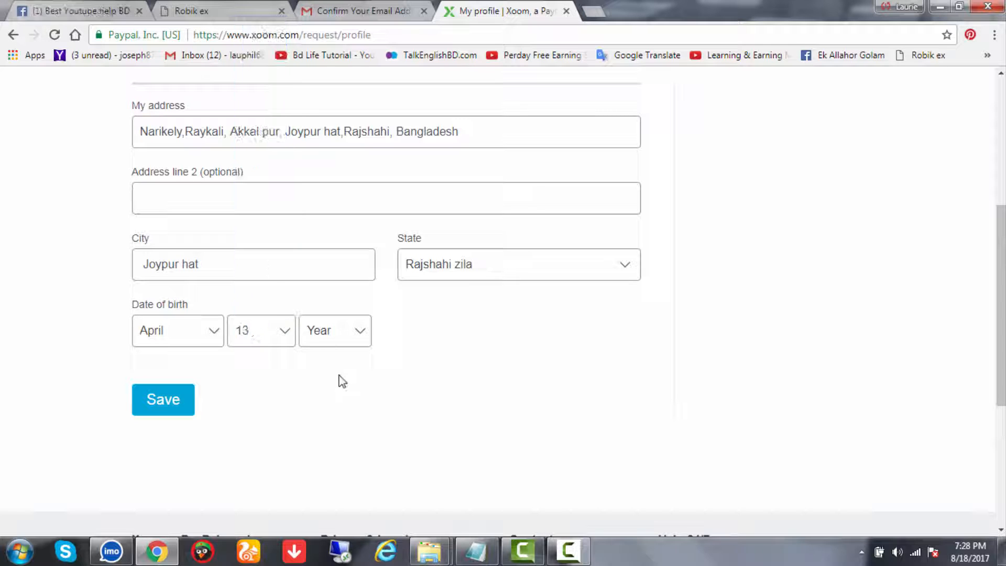
Confirm the year in the notes and pick 1947 as the birth year
{"action": "left_click", "coordinate": [476, 551]}
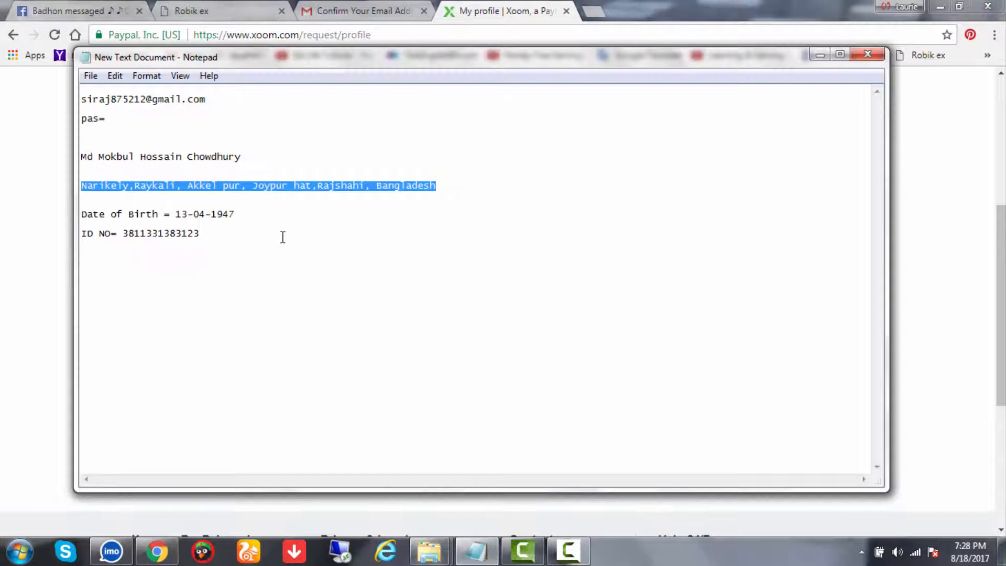
{"action": "left_click", "coordinate": [492, 6]}
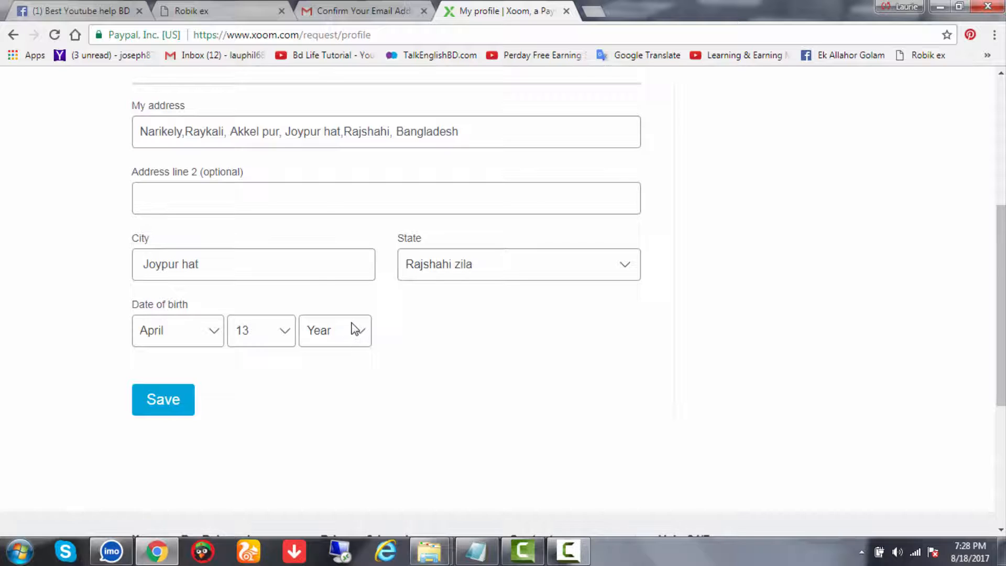
{"action": "left_click", "coordinate": [352, 328]}
{"action": "scroll", "coordinate": [331, 251], "scroll_direction": "down", "scroll_amount": 10}
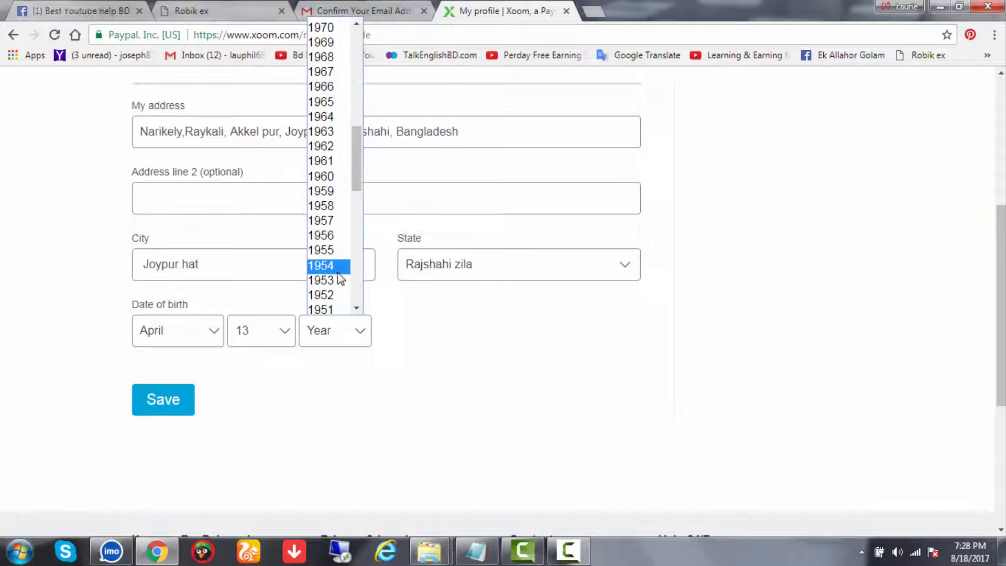
{"action": "scroll", "coordinate": [335, 288], "scroll_direction": "down", "scroll_amount": 3}
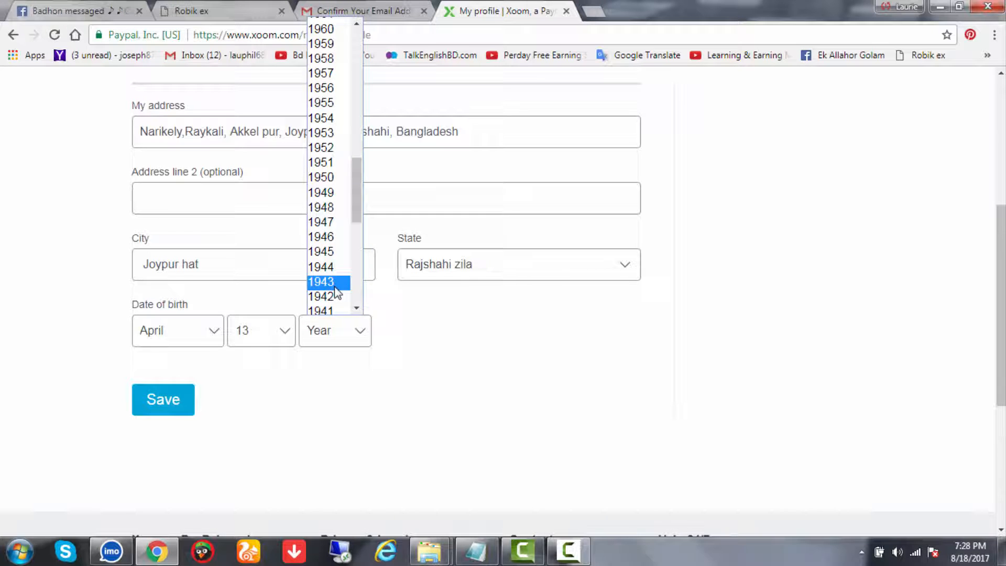
{"action": "left_click", "coordinate": [336, 223]}
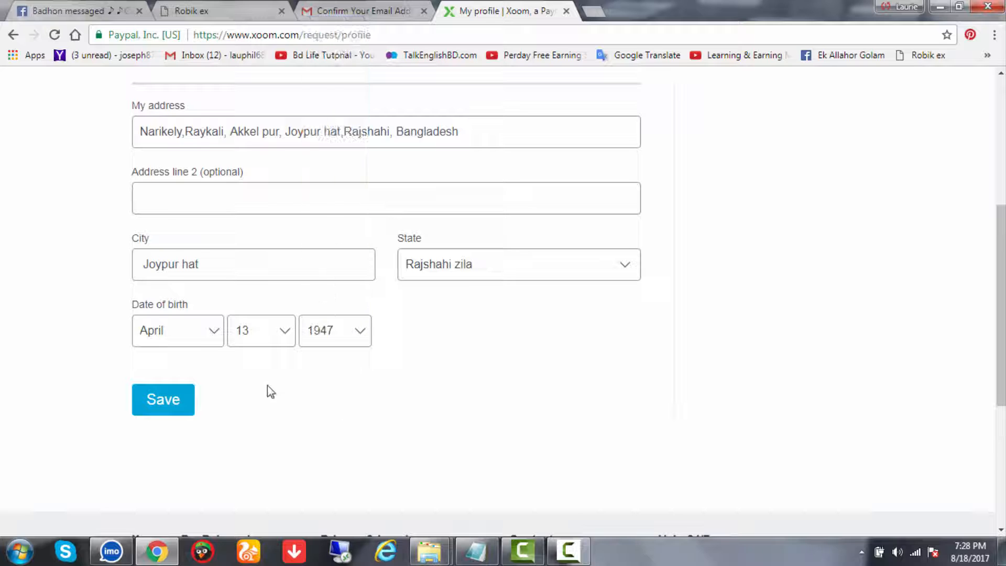
{"action": "scroll", "coordinate": [464, 259], "scroll_direction": "up", "scroll_amount": 3}
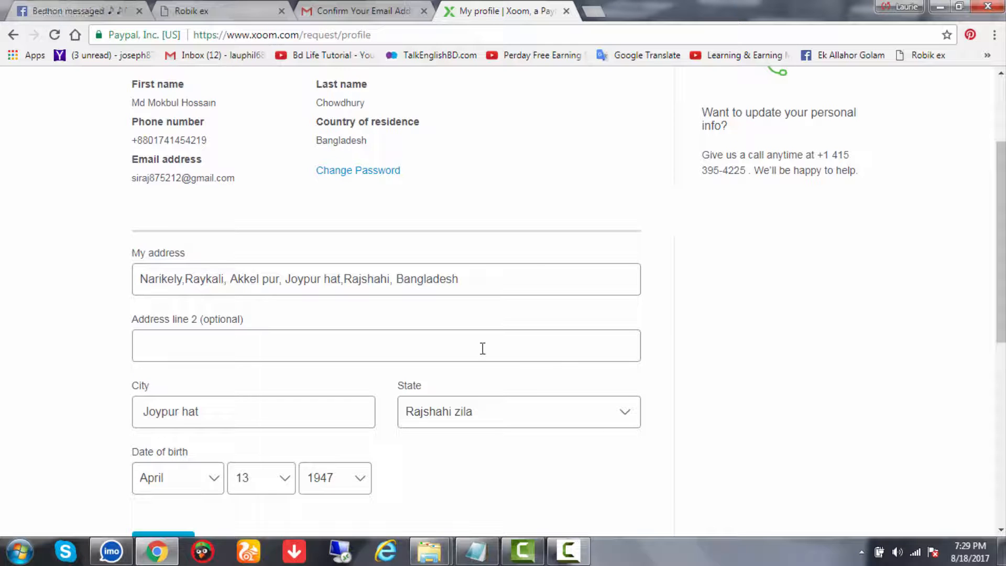
{"action": "scroll", "coordinate": [437, 388], "scroll_direction": "down", "scroll_amount": 1}
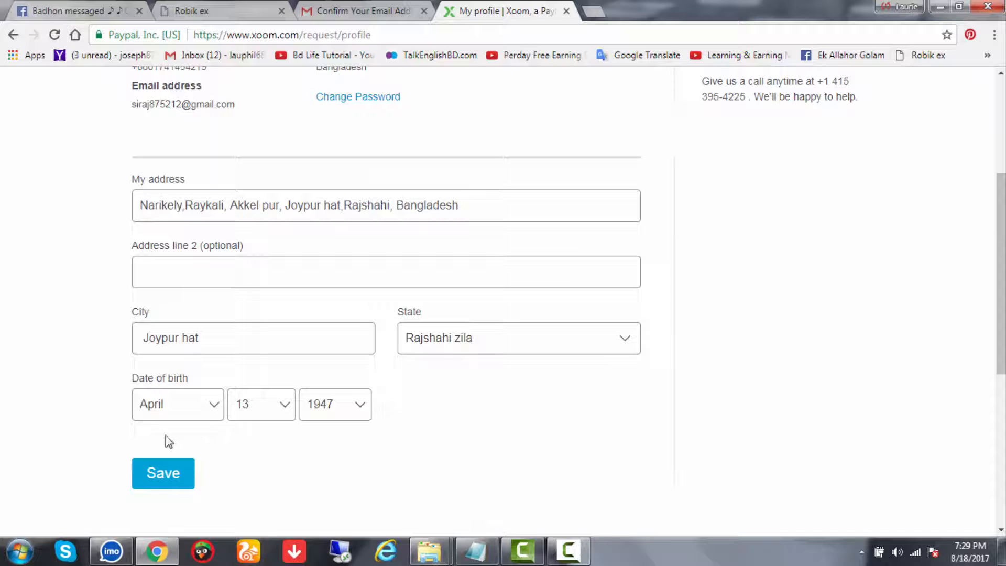
{"action": "scroll", "coordinate": [214, 441], "scroll_direction": "down", "scroll_amount": 1}
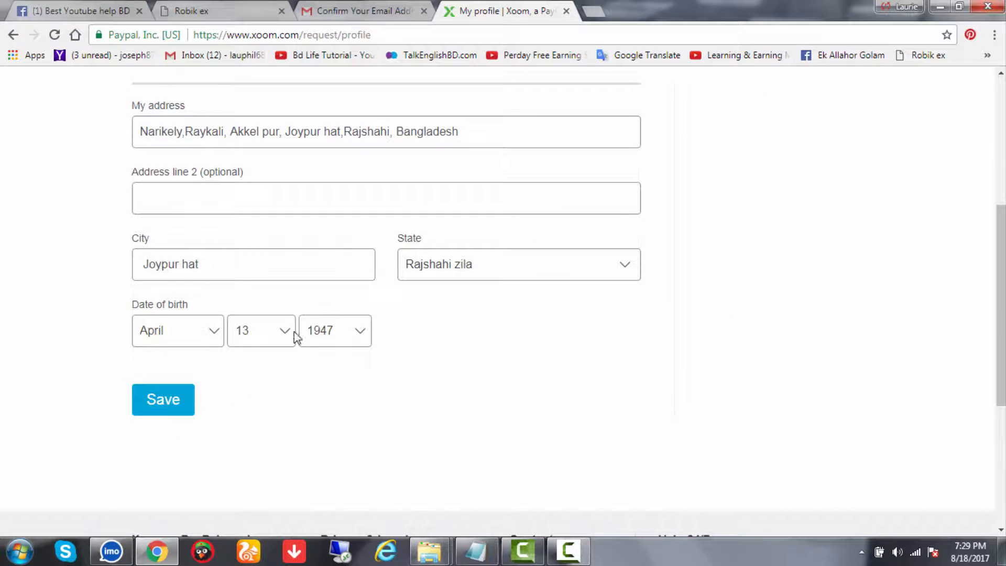
Save the completed profile, then open the Customer service Help Center requests page
{"action": "left_click", "coordinate": [193, 396]}
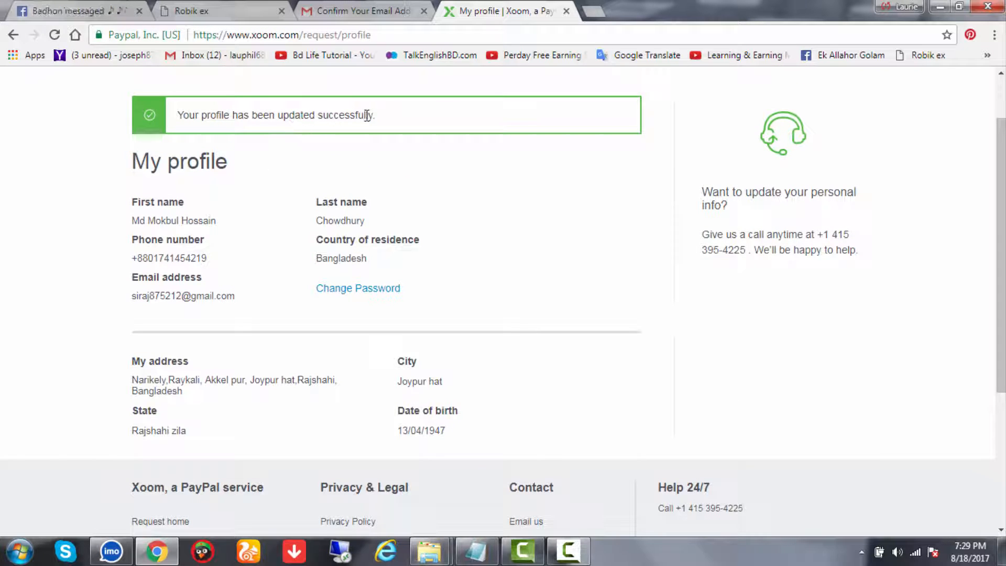
{"action": "scroll", "coordinate": [315, 142], "scroll_direction": "up", "scroll_amount": 2}
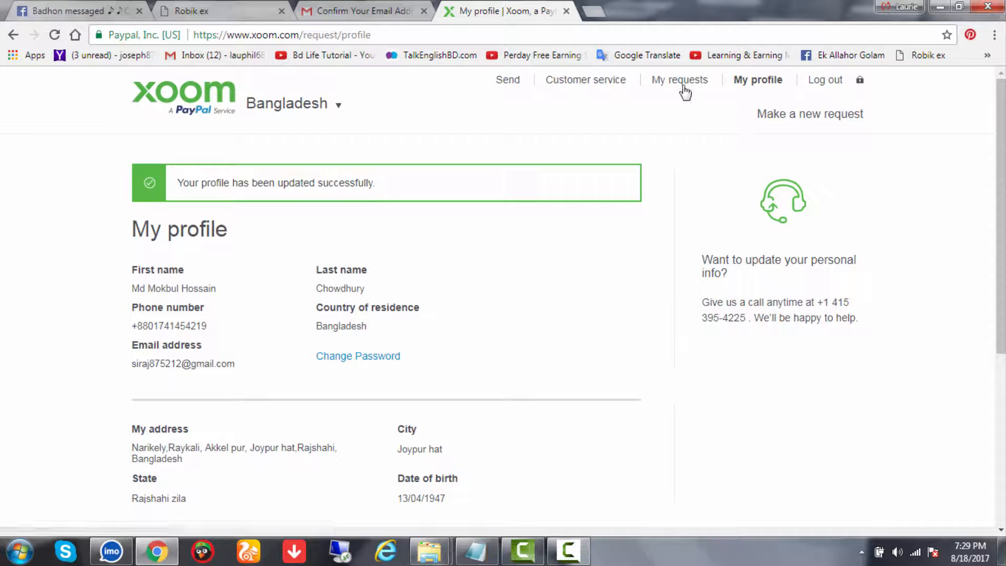
{"action": "left_click", "coordinate": [608, 84]}
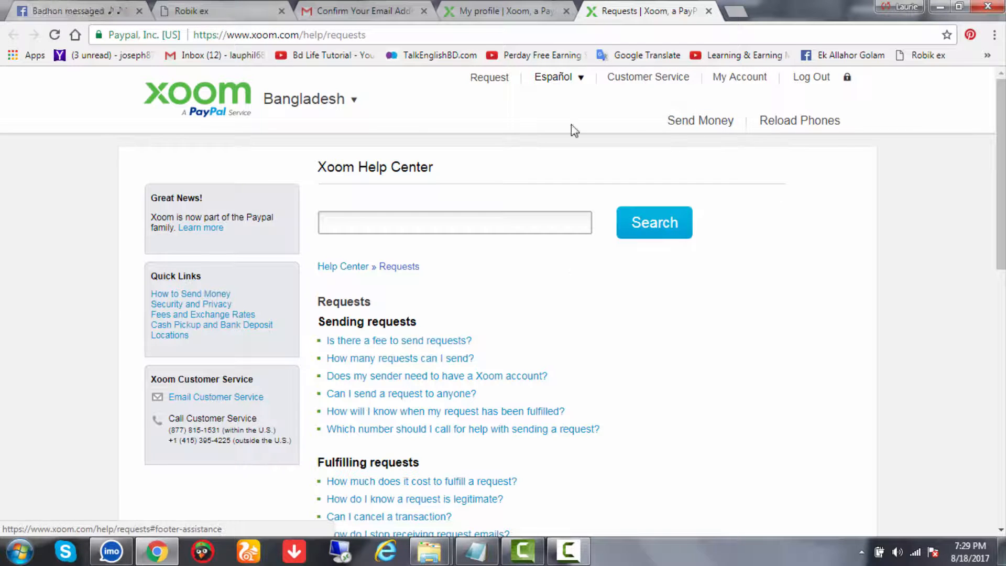
{"action": "scroll", "coordinate": [423, 419], "scroll_direction": "down", "scroll_amount": 1}
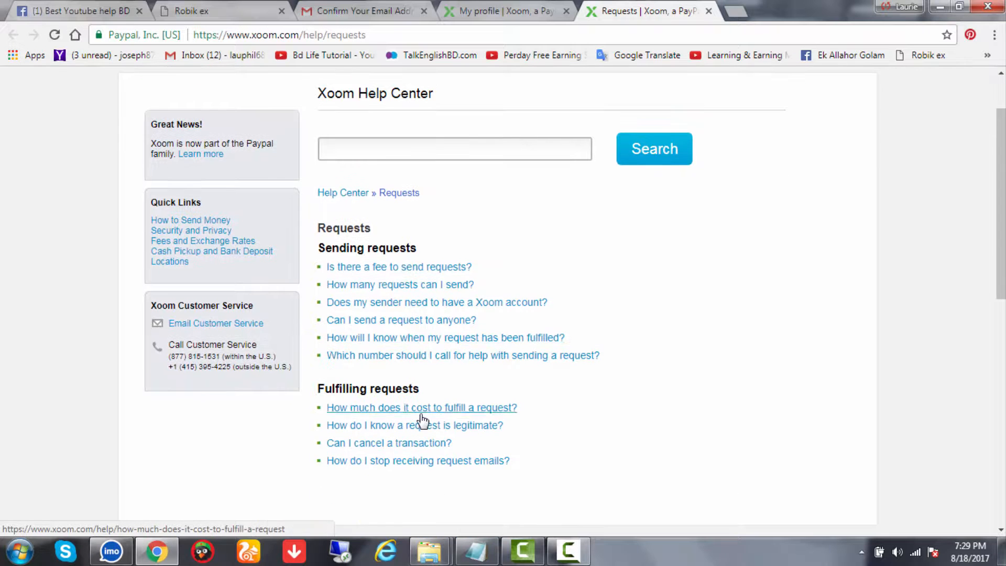
{"action": "scroll", "coordinate": [714, 189], "scroll_direction": "up", "scroll_amount": 1}
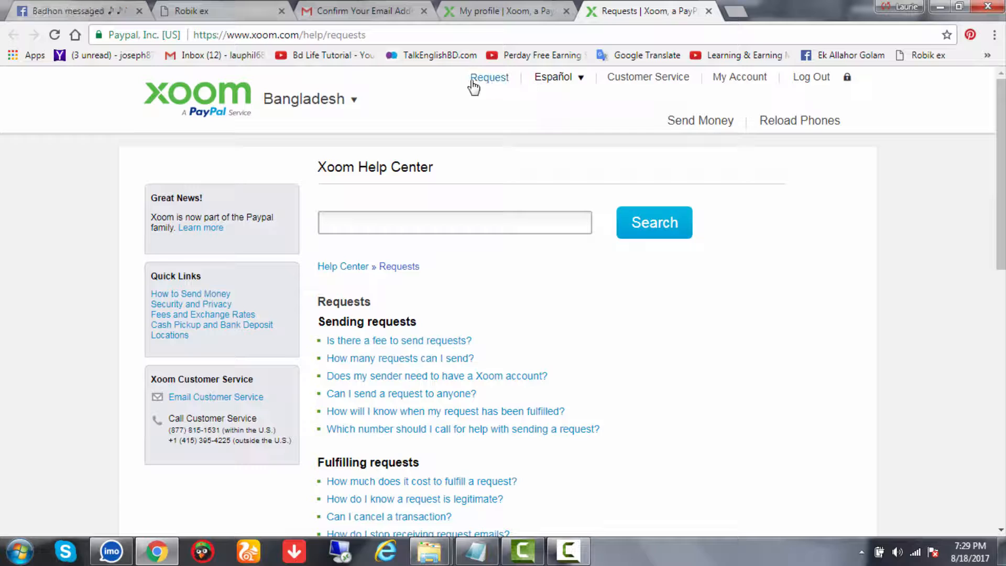
Open the My Account welcome page and look over its welcome heading
{"action": "left_click", "coordinate": [751, 79]}
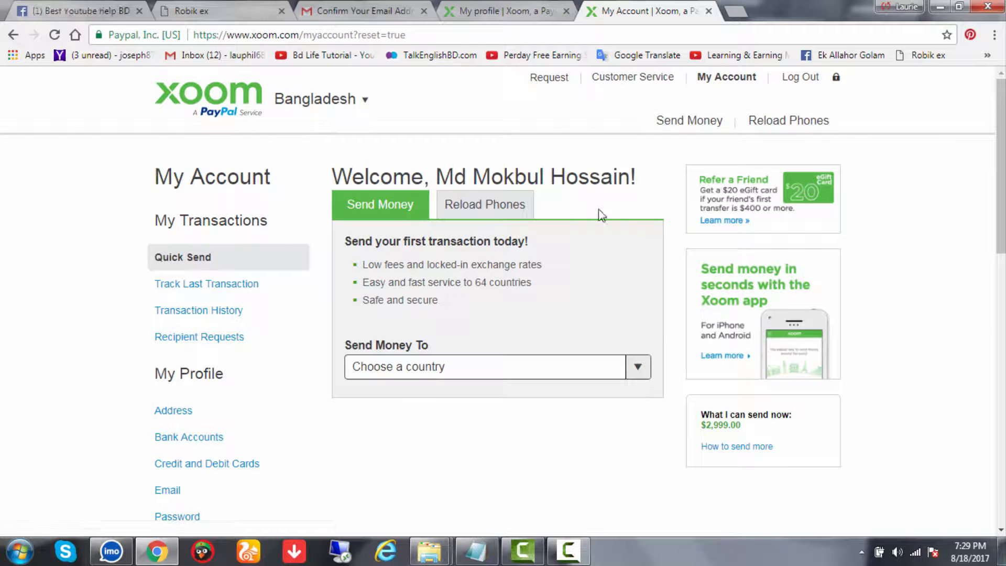
{"action": "scroll", "coordinate": [252, 395], "scroll_direction": "down", "scroll_amount": 4}
{"action": "scroll", "coordinate": [391, 387], "scroll_direction": "up", "scroll_amount": 4}
{"action": "left_click_drag", "start_coordinate": [340, 174], "coordinate": [647, 181]}
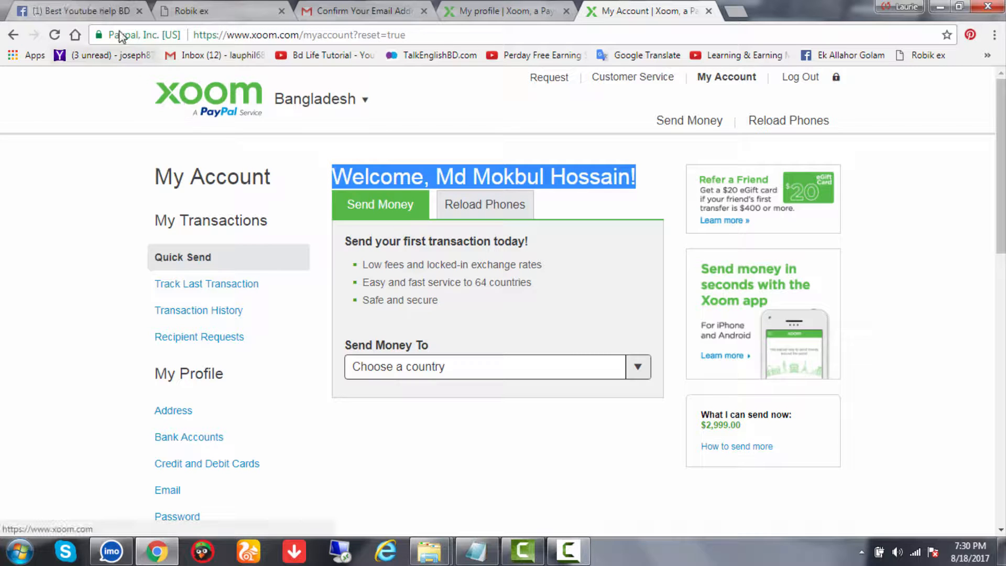
{"action": "left_click", "coordinate": [106, 7]}
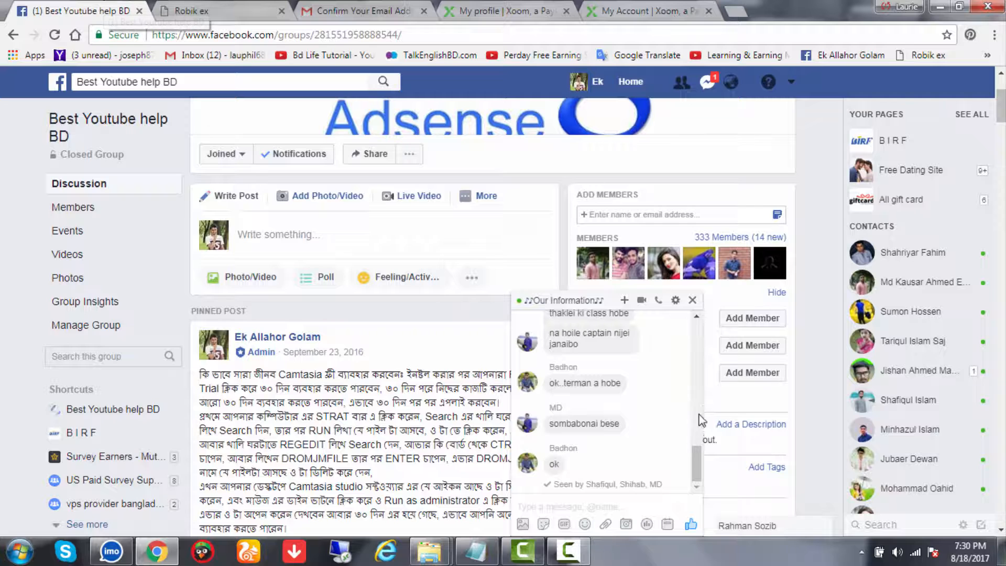
{"action": "left_click", "coordinate": [665, 7]}
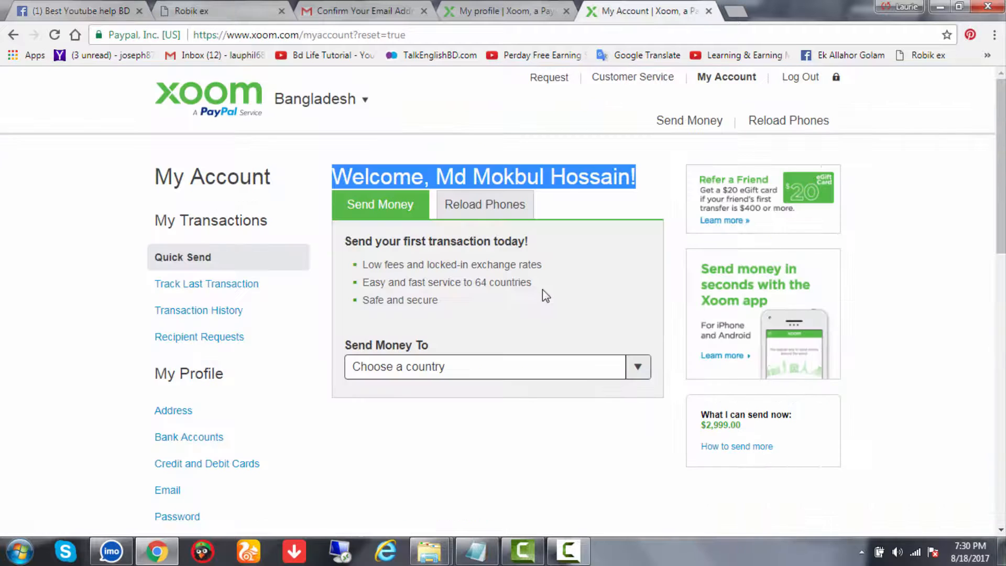
{"action": "left_click", "coordinate": [565, 200]}
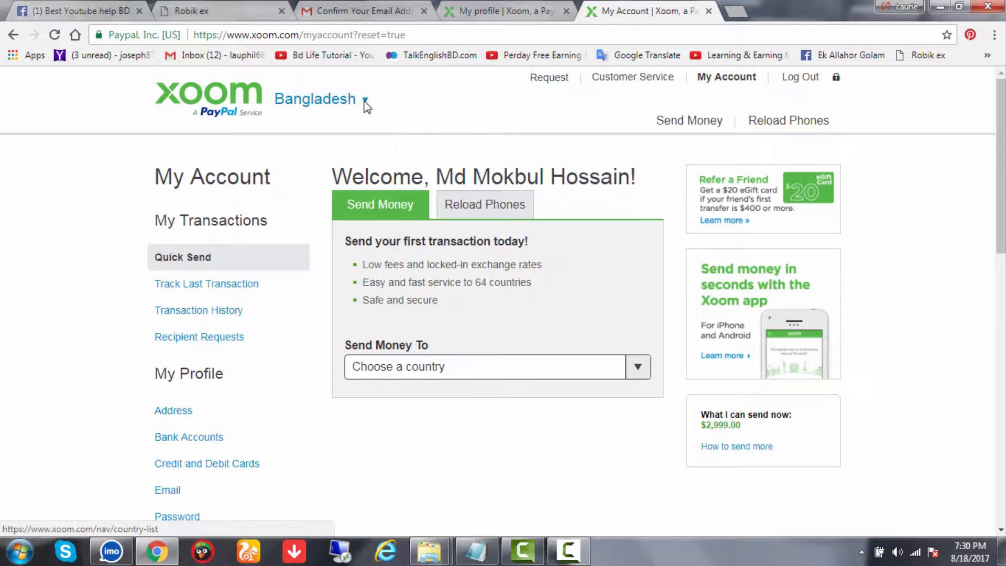
Open and close the country dropdown to browse the send-money destinations
{"action": "left_click", "coordinate": [365, 104]}
{"action": "left_click", "coordinate": [365, 104]}
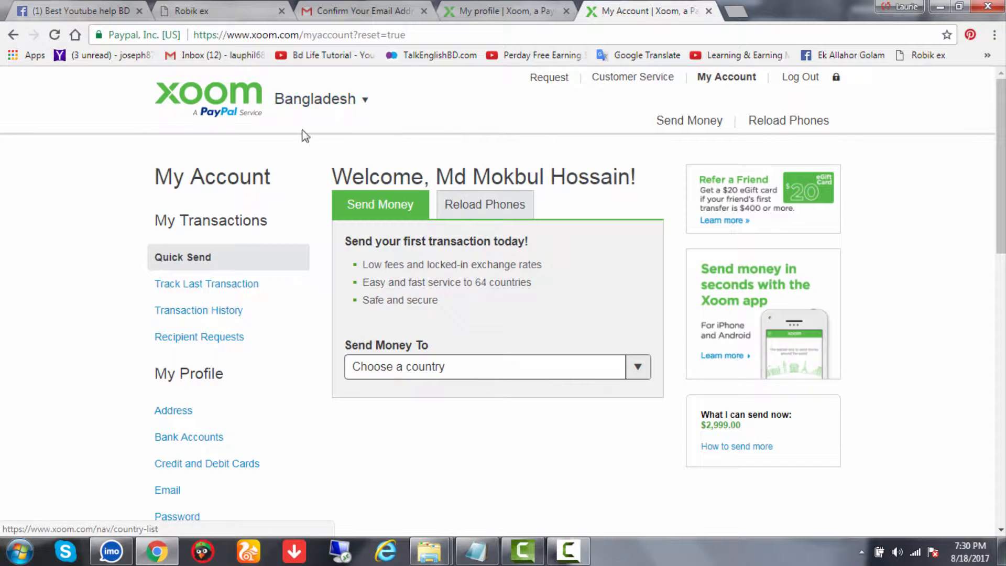
{"action": "left_click", "coordinate": [362, 102]}
{"action": "left_click", "coordinate": [363, 105]}
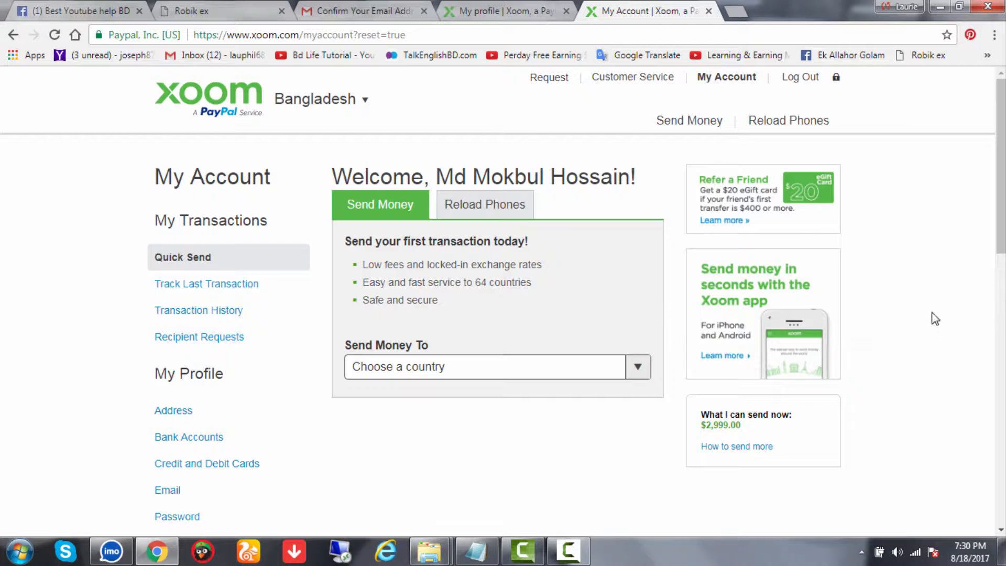
{"action": "scroll", "coordinate": [932, 321], "scroll_direction": "down", "scroll_amount": 4}
{"action": "scroll", "coordinate": [931, 321], "scroll_direction": "up", "scroll_amount": 4}
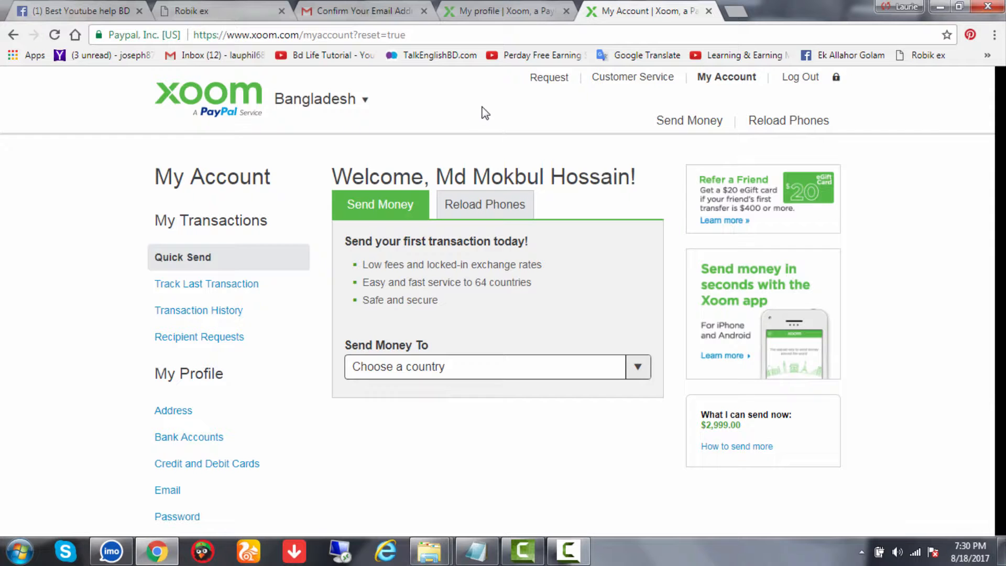
{"action": "left_click", "coordinate": [480, 9]}
{"action": "left_click", "coordinate": [620, 8]}
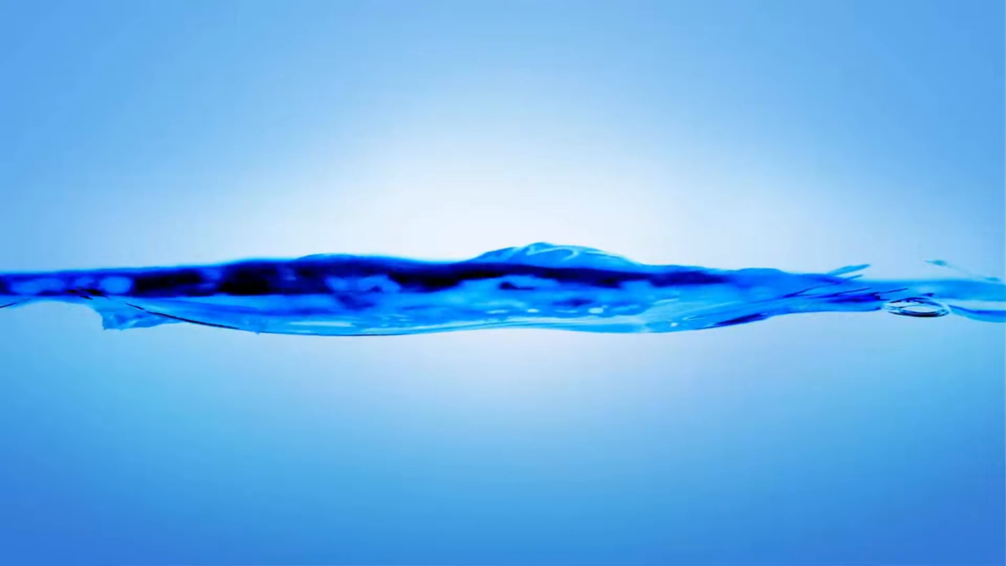